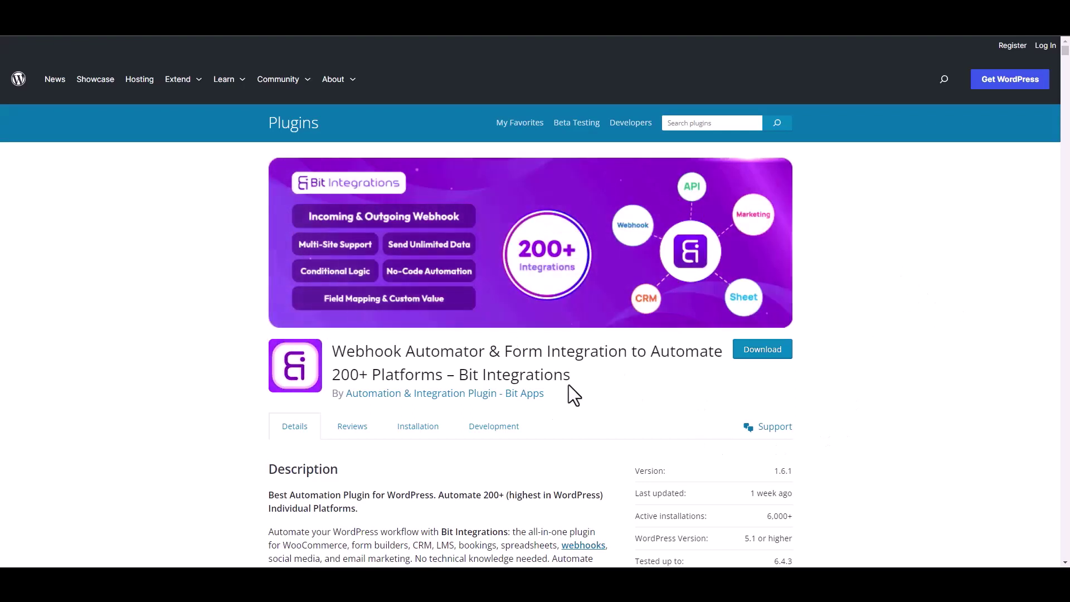
Create a new integration triggered by WPForms' Simple Contact Form.
left_click_drag(458, 374, 583, 386)
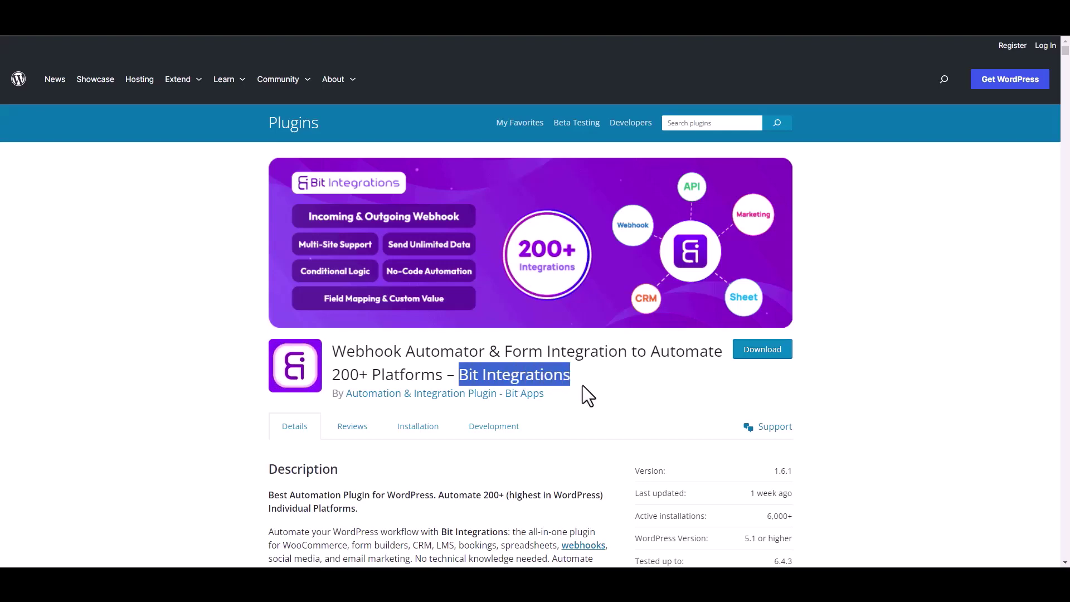
left_click(590, 390)
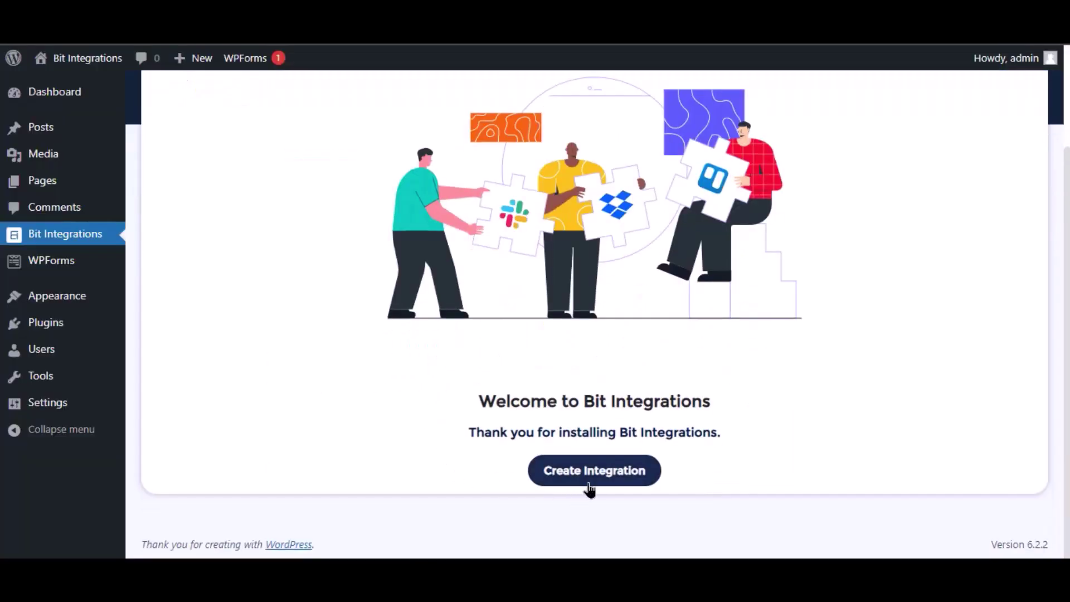
left_click(589, 490)
type("wp")
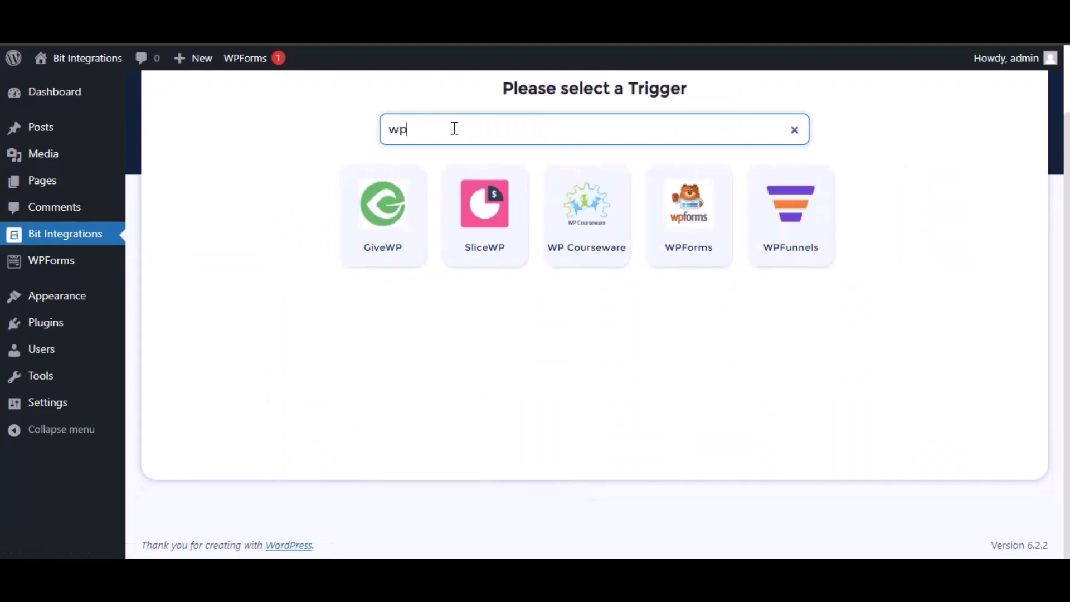
left_click(687, 246)
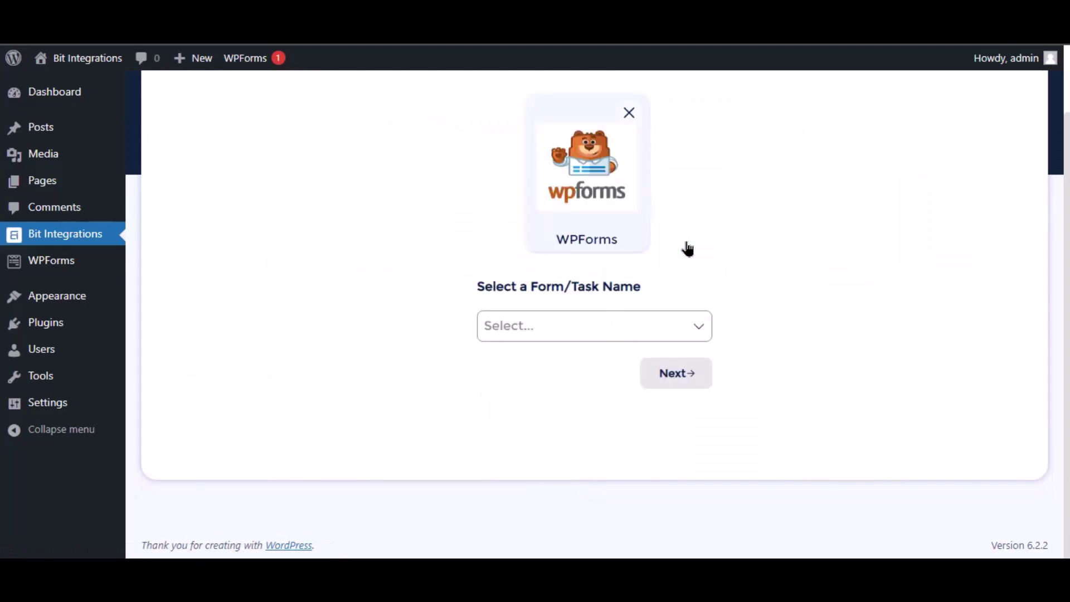
left_click(574, 322)
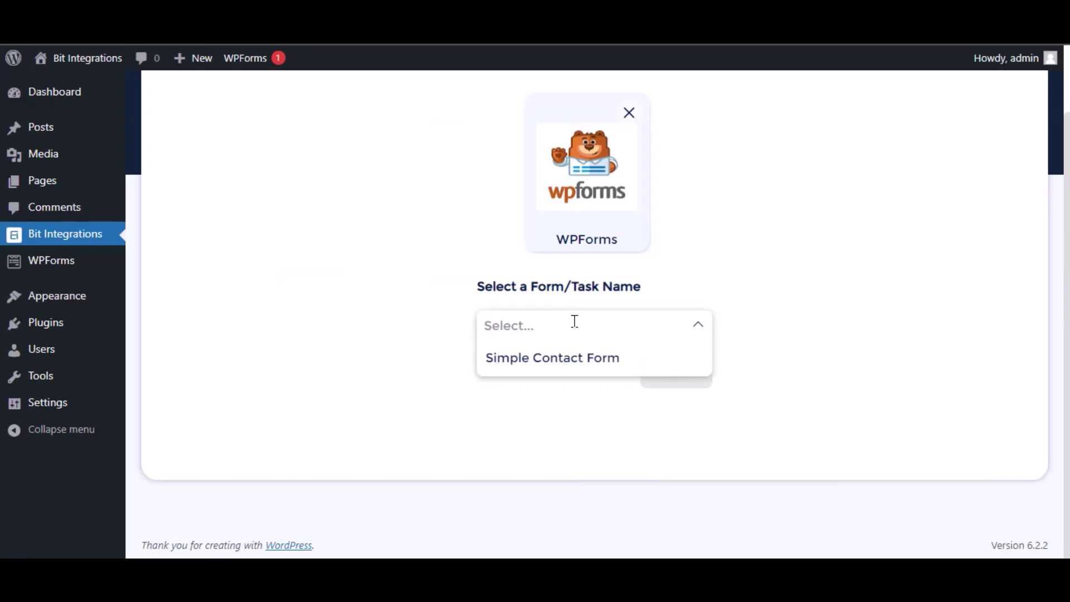
left_click(574, 361)
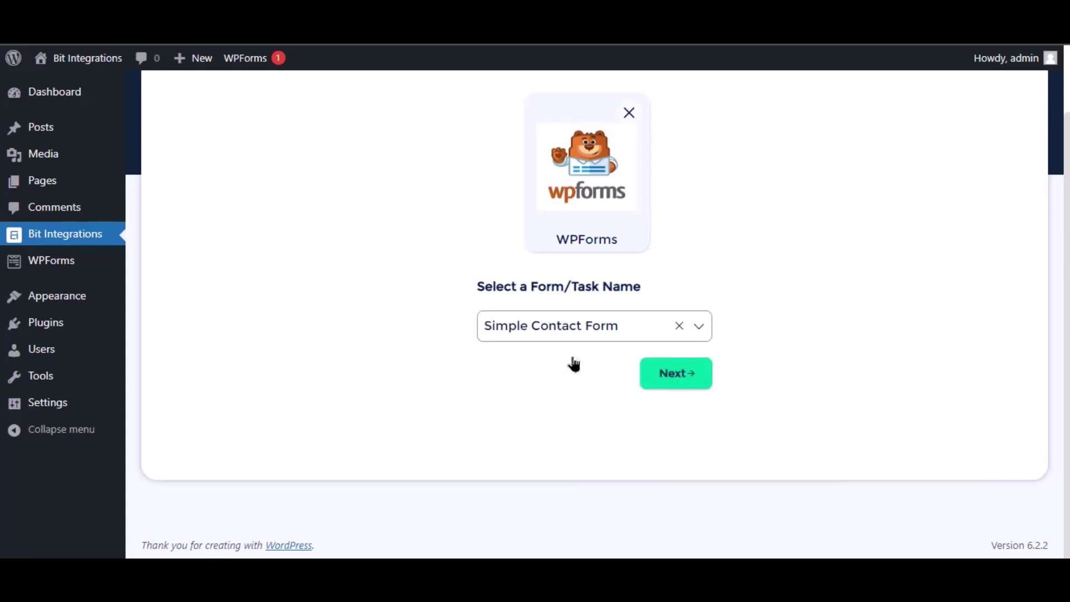
Continue to the actions and choose Web Hooks as the action.
left_click(676, 373)
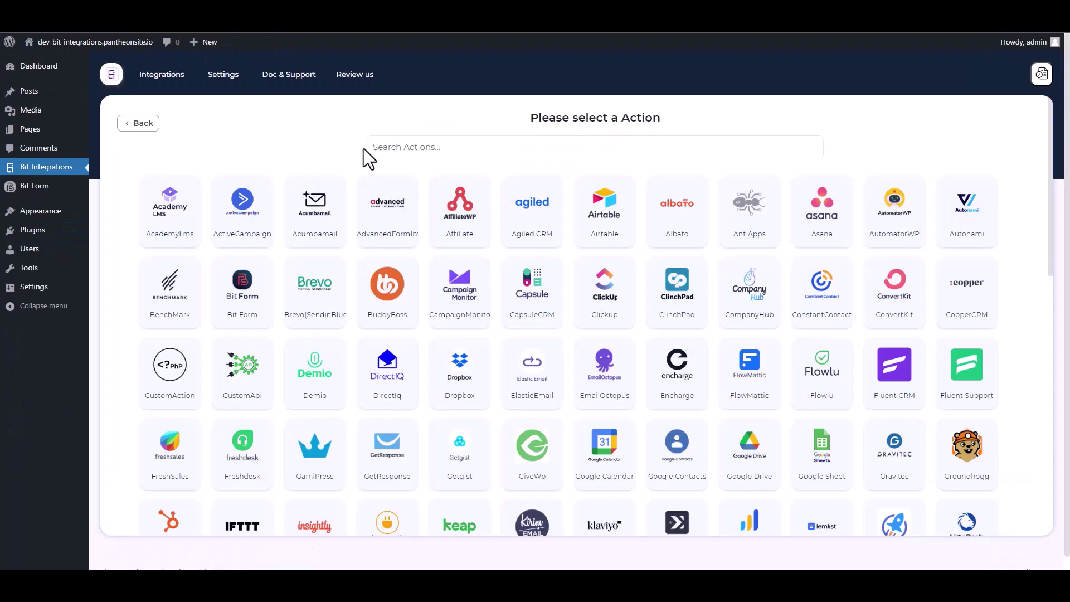
left_click(433, 146)
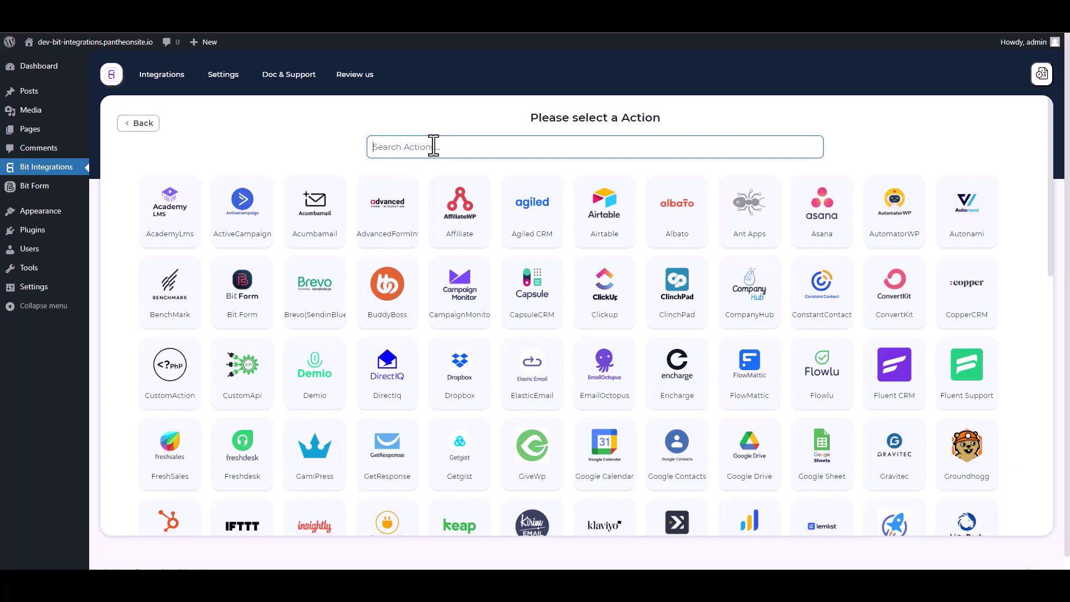
type("web")
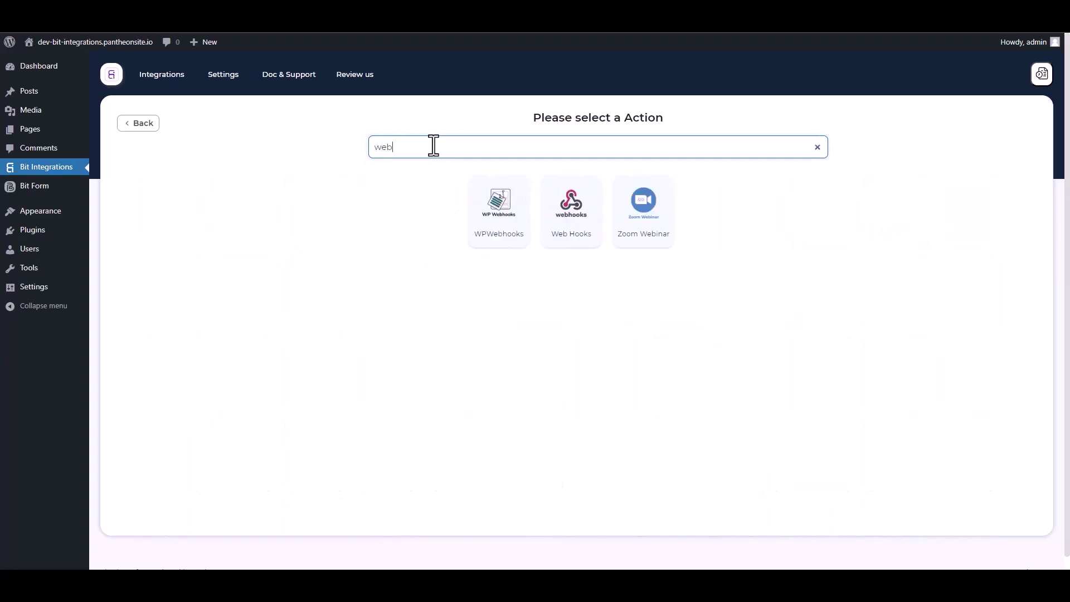
left_click(571, 241)
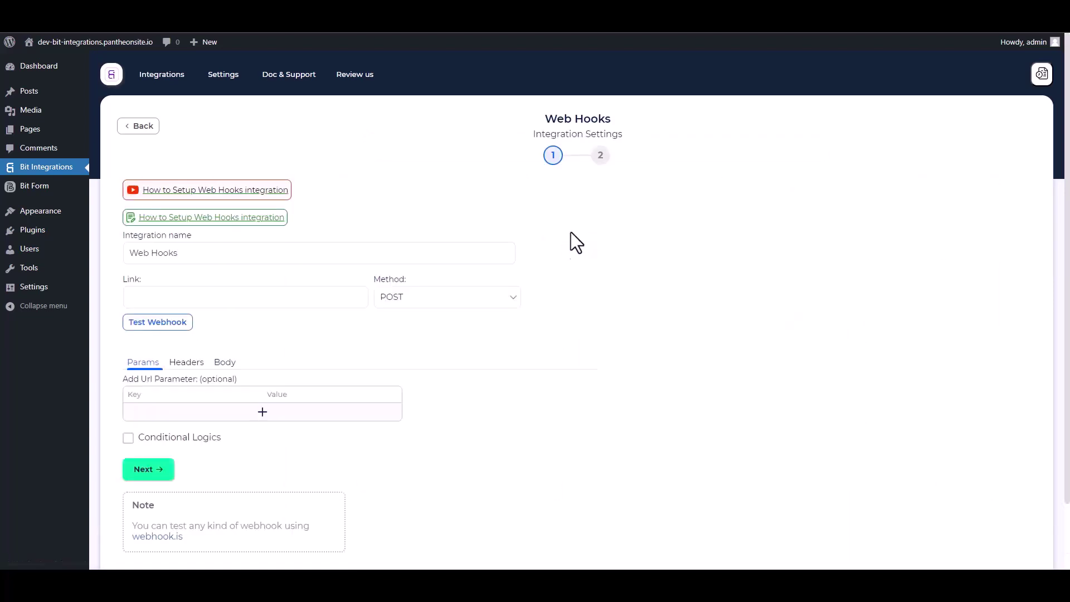
In the webhook Body settings, send all data with Content-Type application/json.
scroll(329, 329, "down", 1)
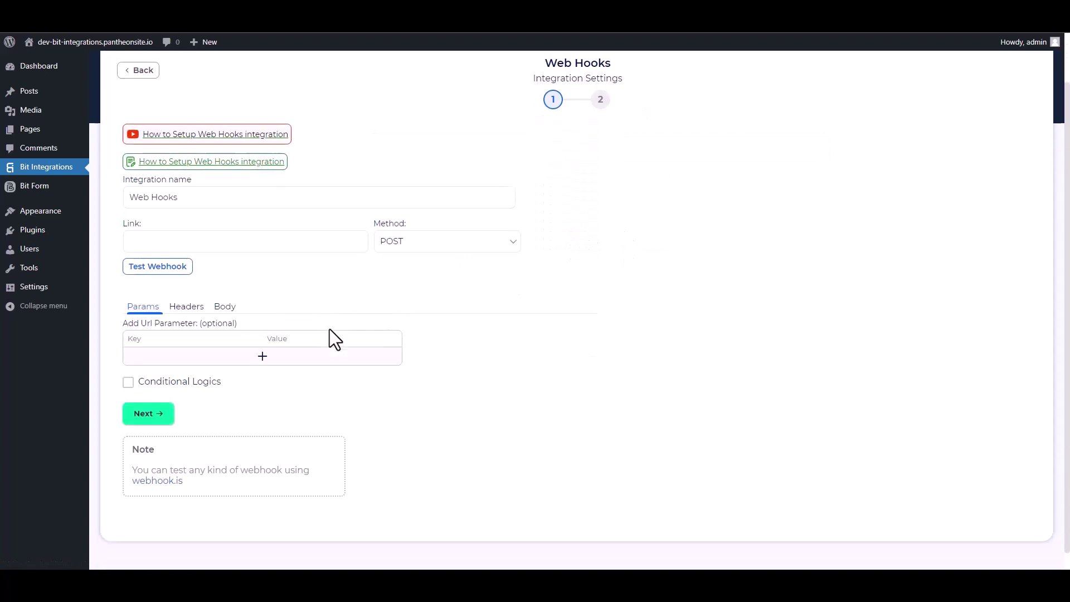
left_click(224, 309)
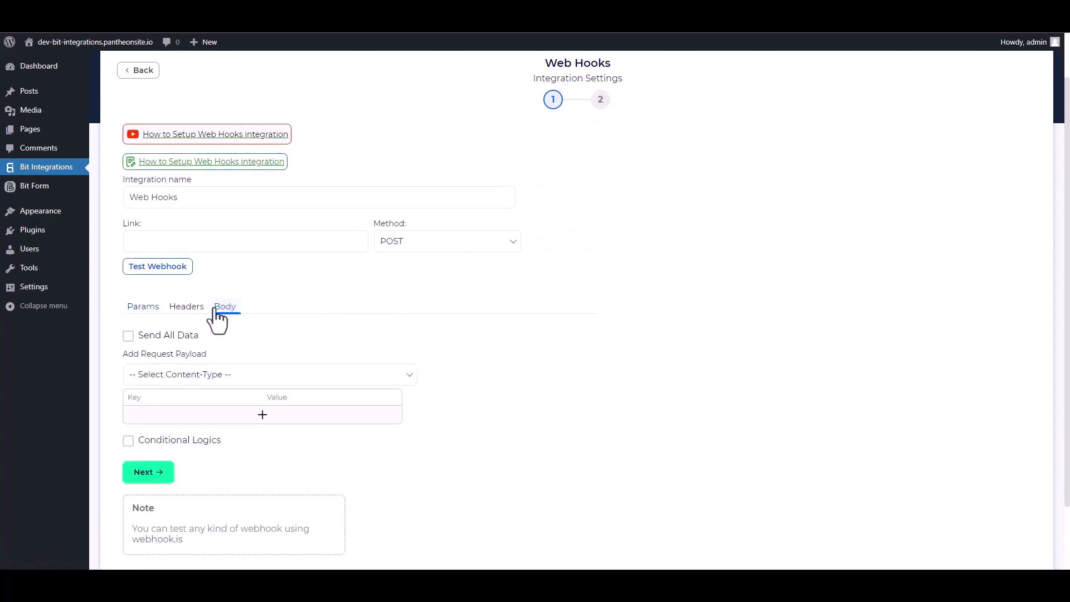
left_click(129, 335)
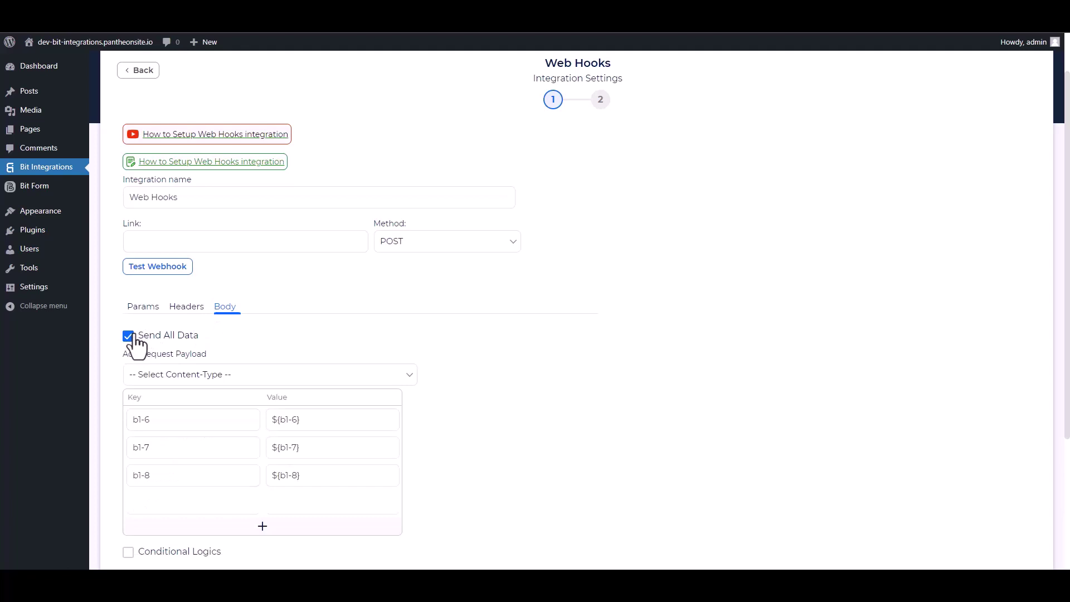
left_click(216, 374)
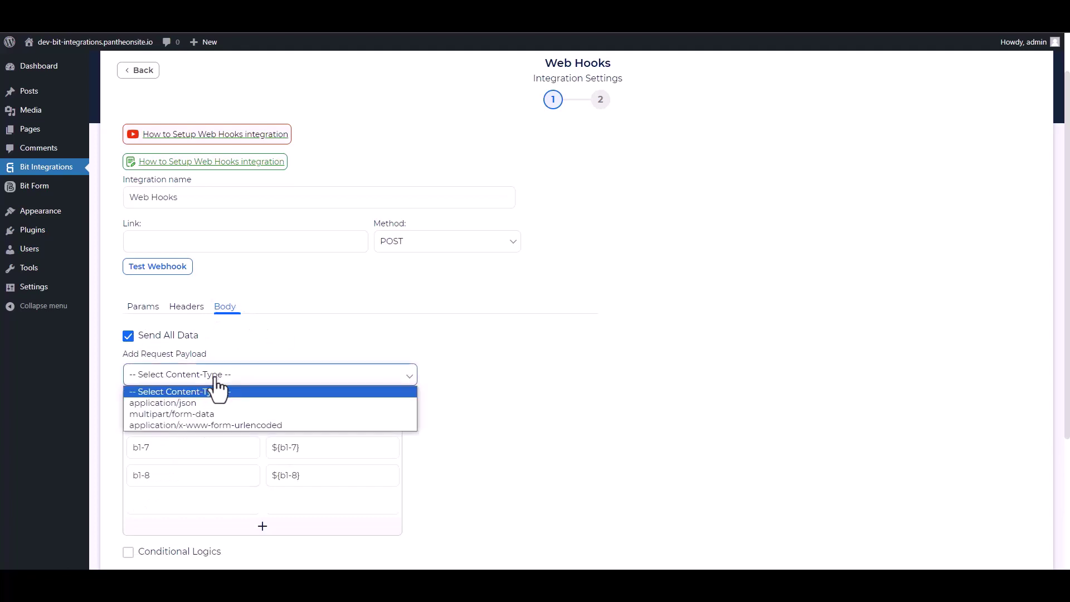
left_click(192, 404)
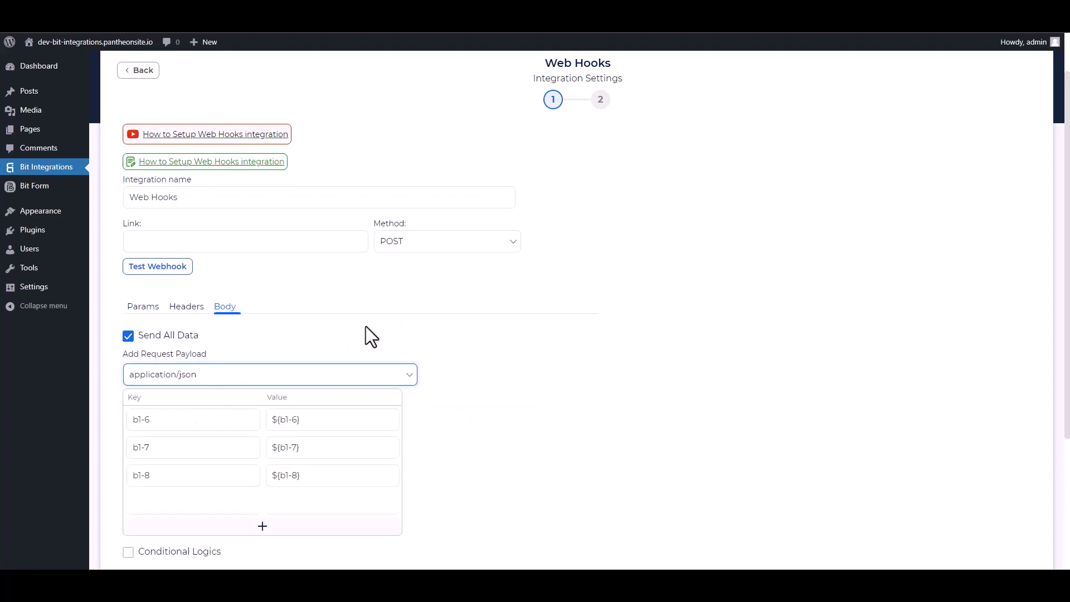
scroll(370, 337, "up", 1)
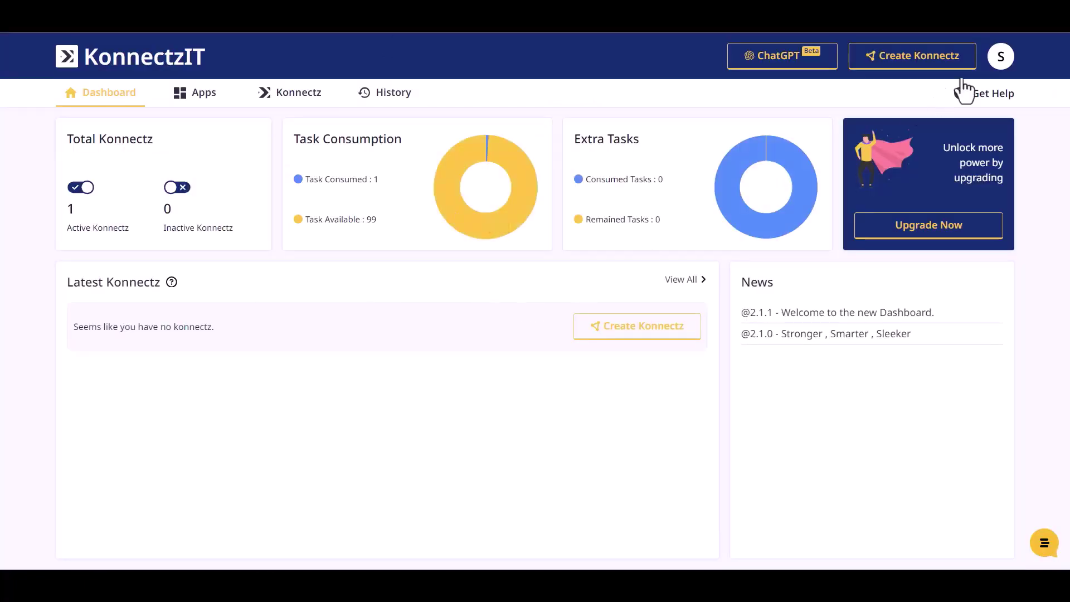
Add a Webhook trigger to a new Konnectz, copy its URL and start capturing responses.
left_click(929, 56)
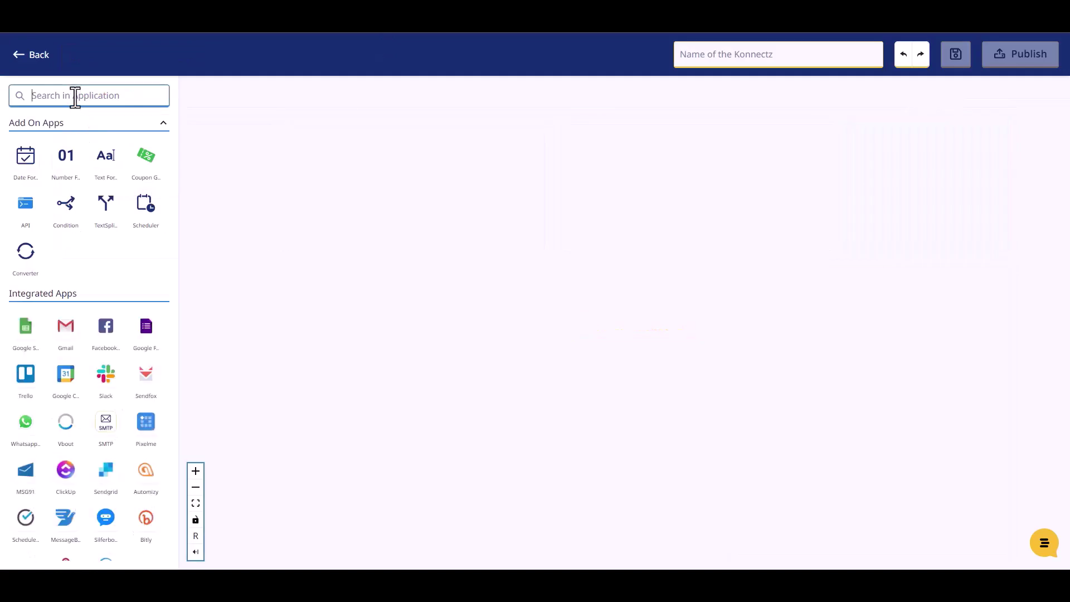
type("web")
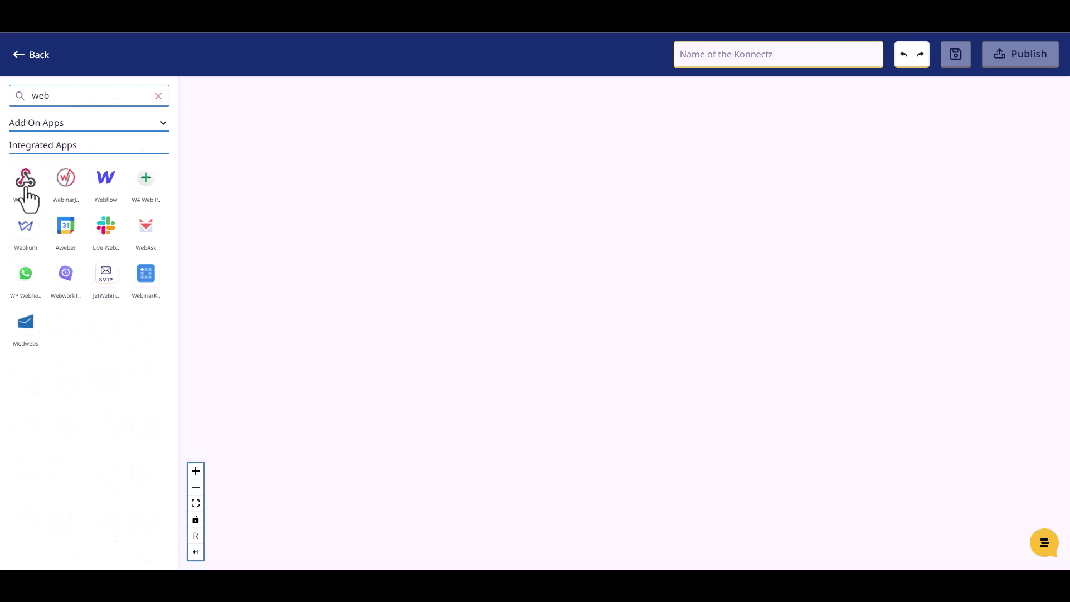
left_click_drag(25, 188, 331, 236)
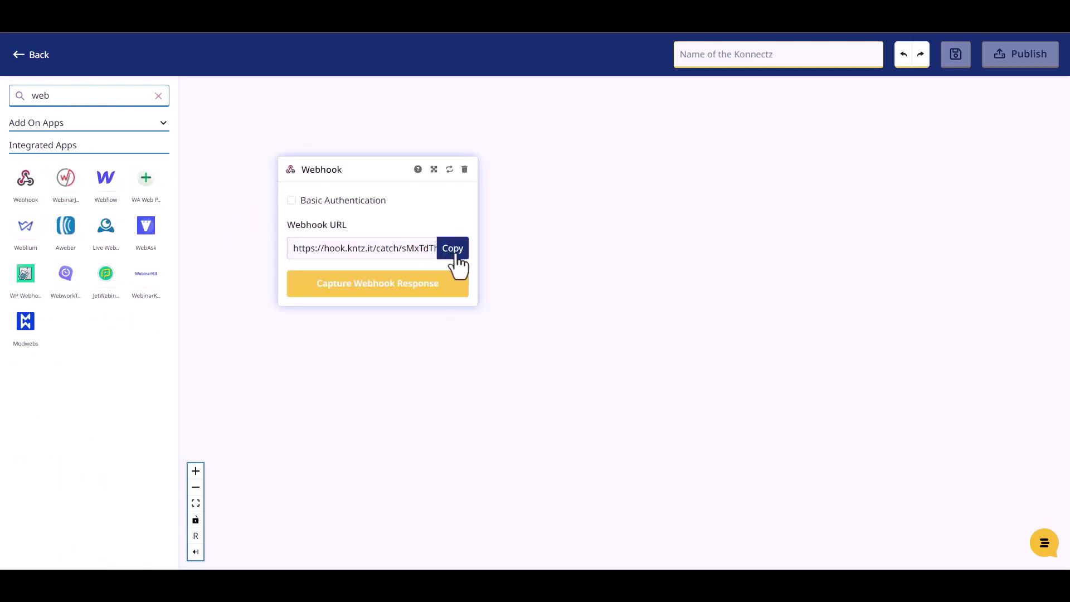
left_click(454, 256)
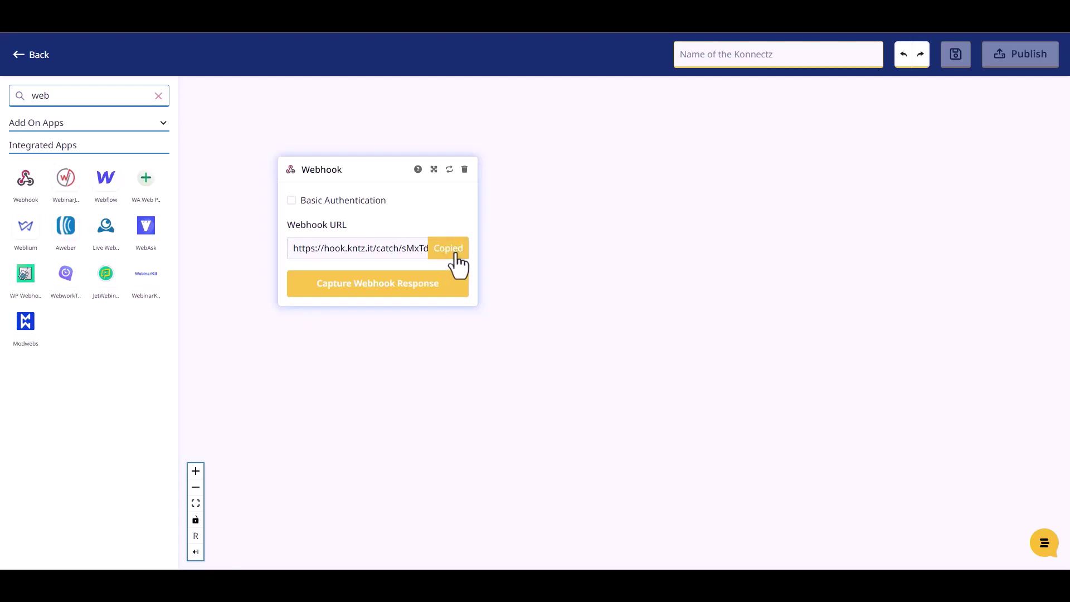
left_click(390, 287)
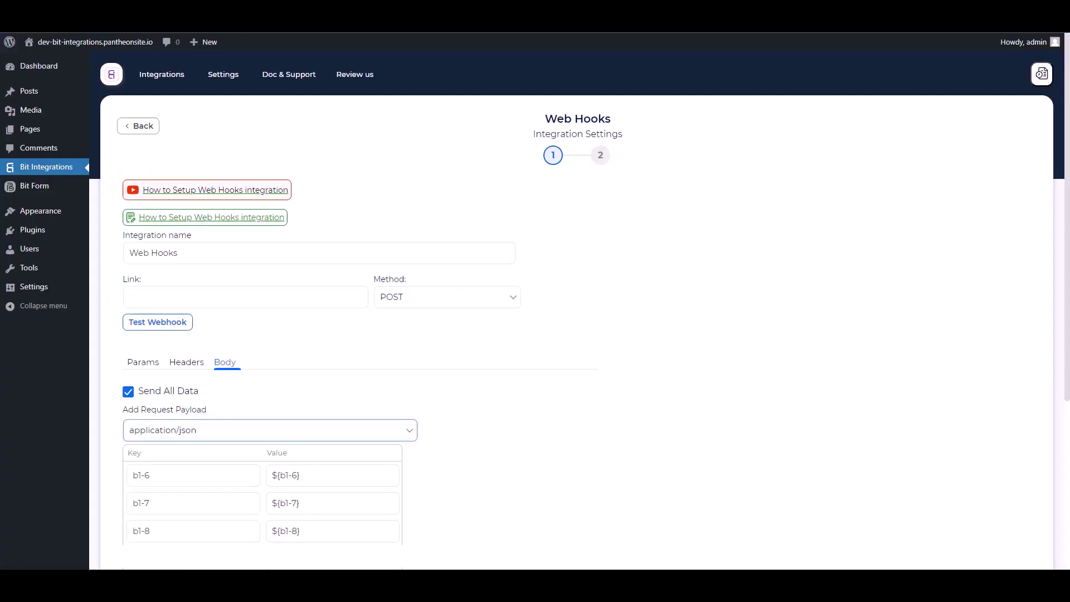
left_click(236, 299)
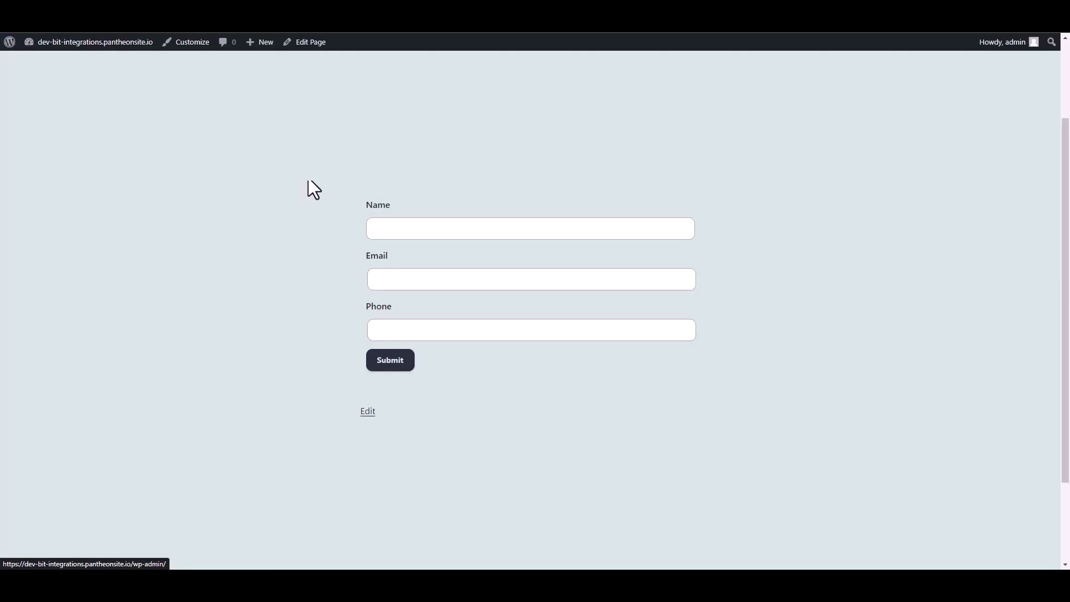
Submit the WPForms contact form with a name, a support e-mail address and a phone number.
left_click(398, 229)
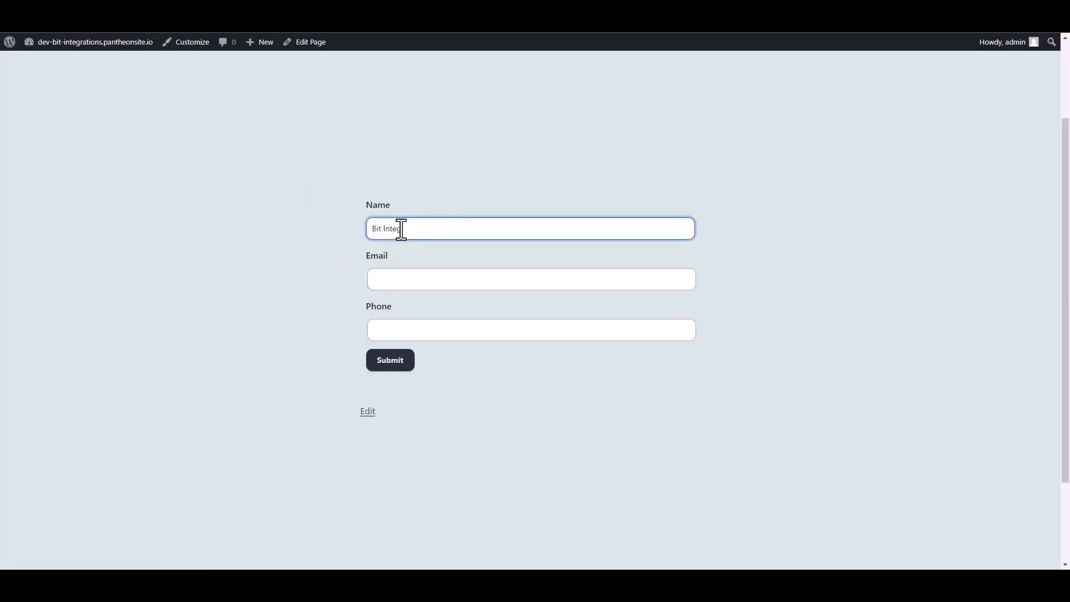
left_click(389, 282)
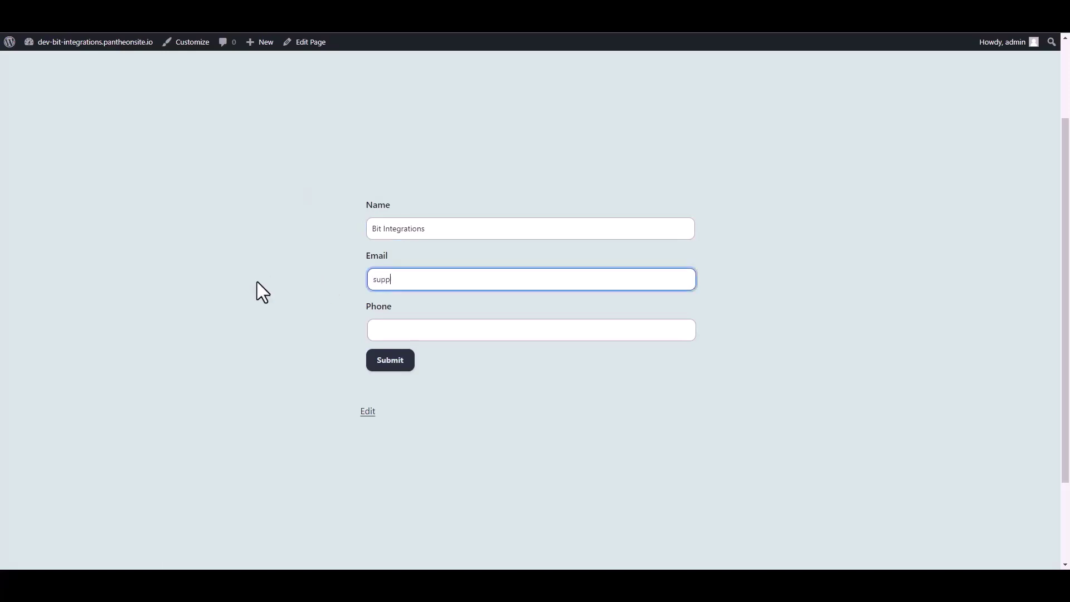
left_click(377, 332)
type("444555")
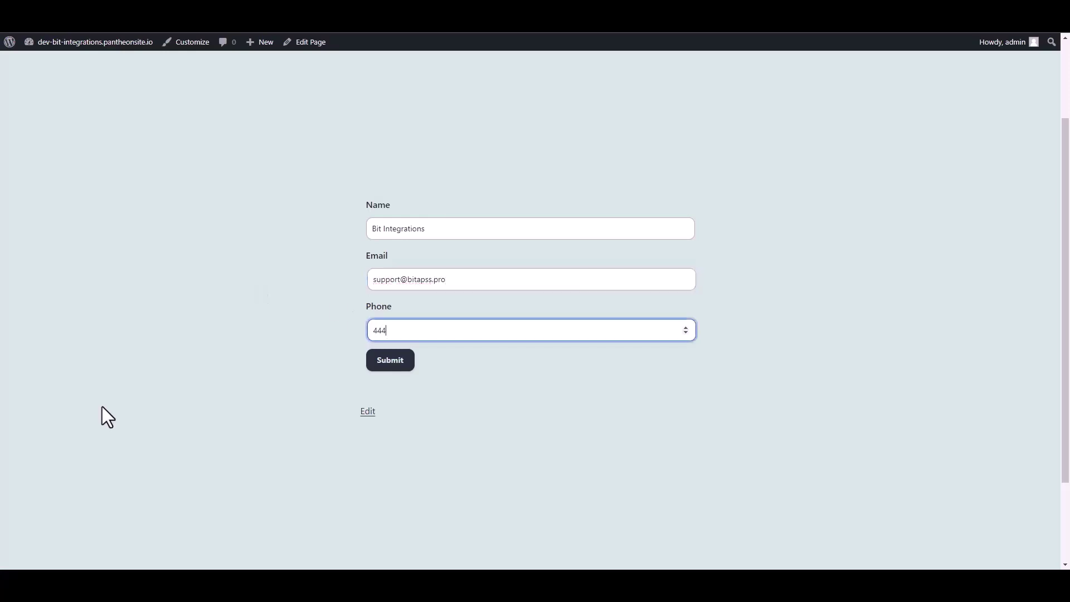
type("666")
left_click(402, 361)
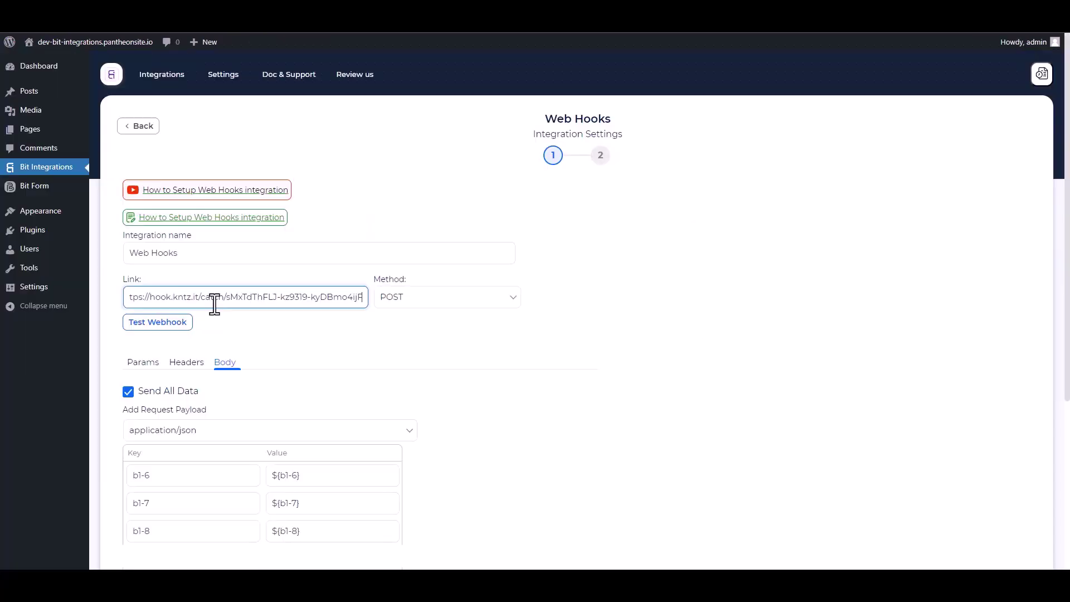
Test the KonnectzIT webhook link, then finish and save the Web Hooks integration.
left_click(174, 320)
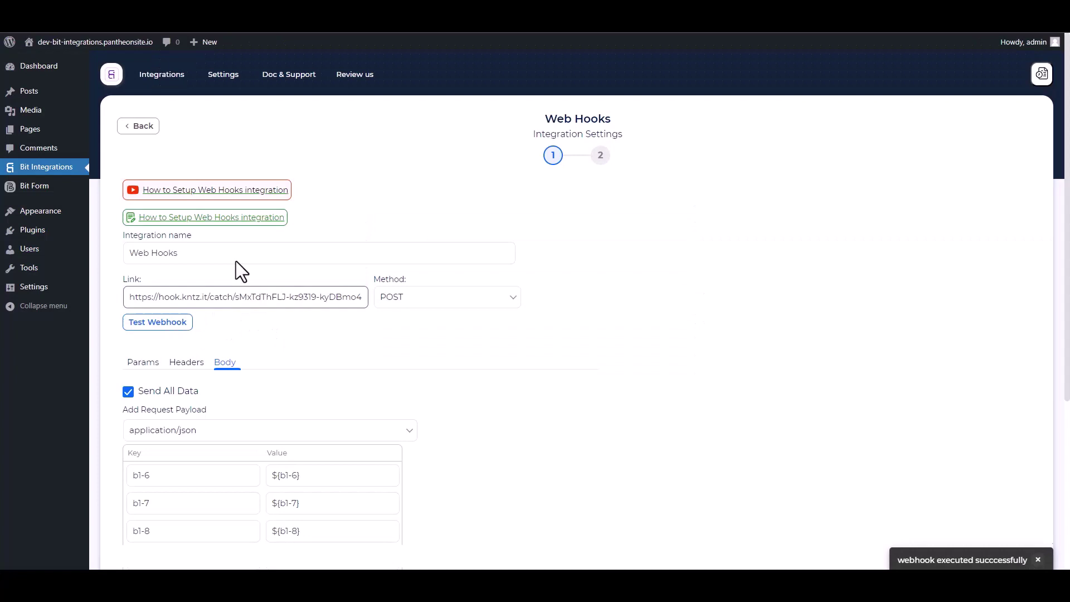
scroll(329, 296, "down", 5)
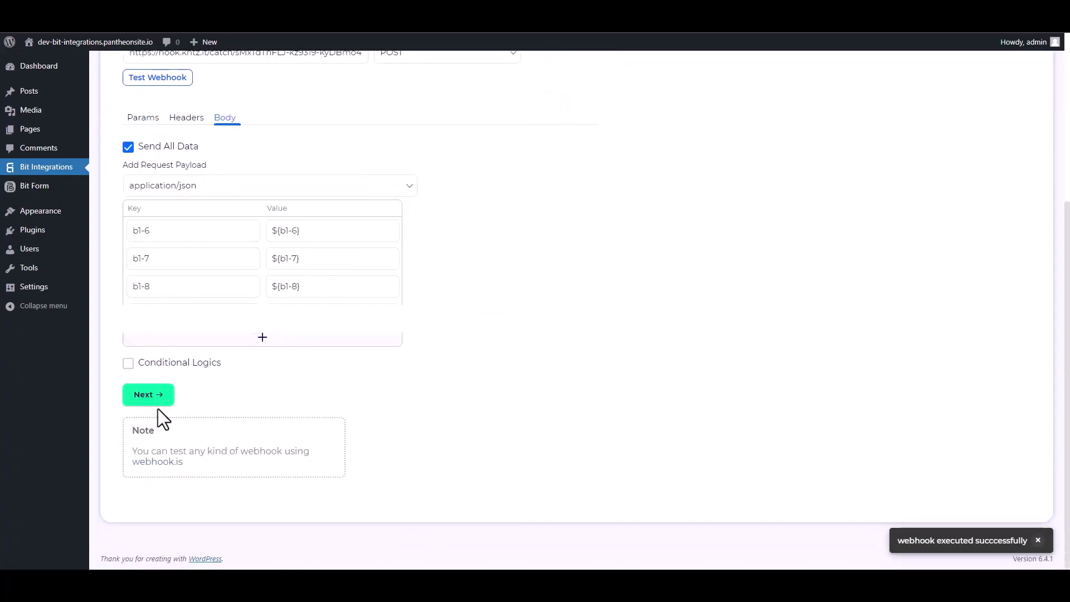
left_click(159, 394)
left_click(578, 223)
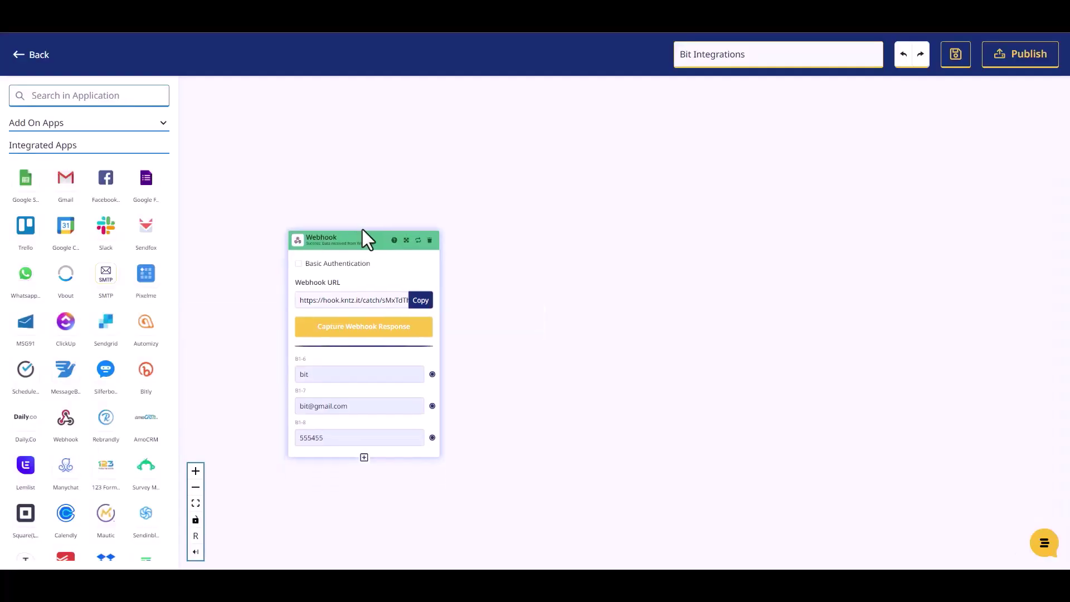
left_click_drag(362, 229, 355, 205)
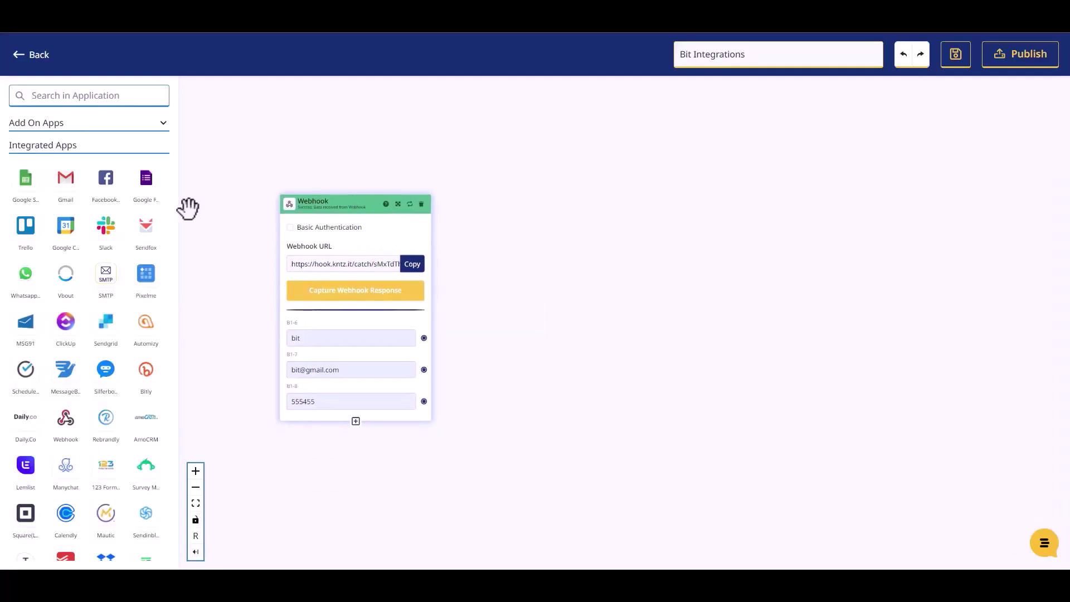
Add a Mailer Lite step set to Create Or Update Subscriber.
left_click(80, 94)
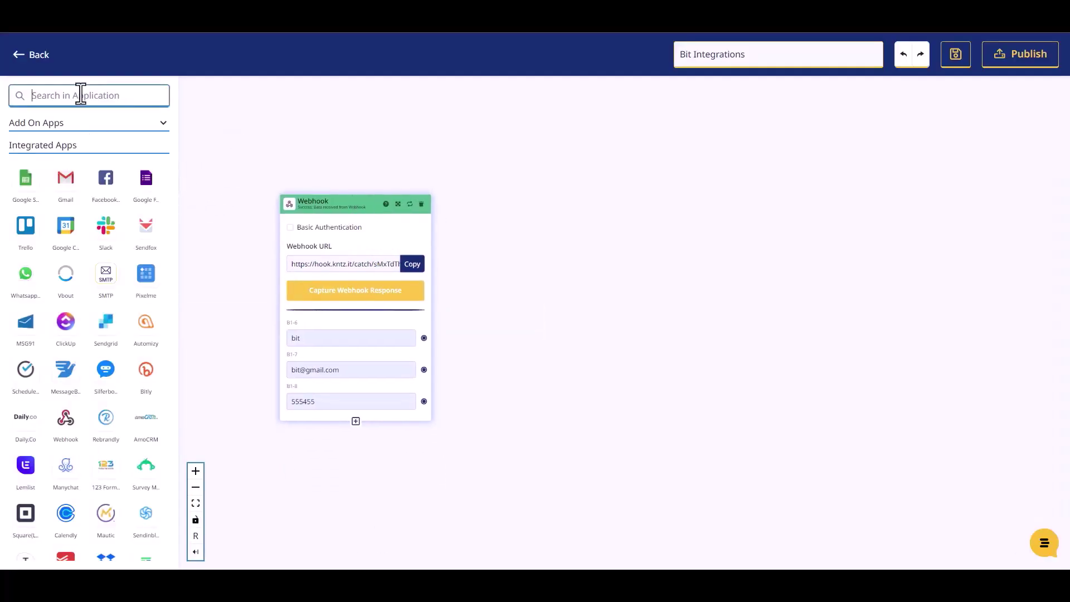
type("mailer")
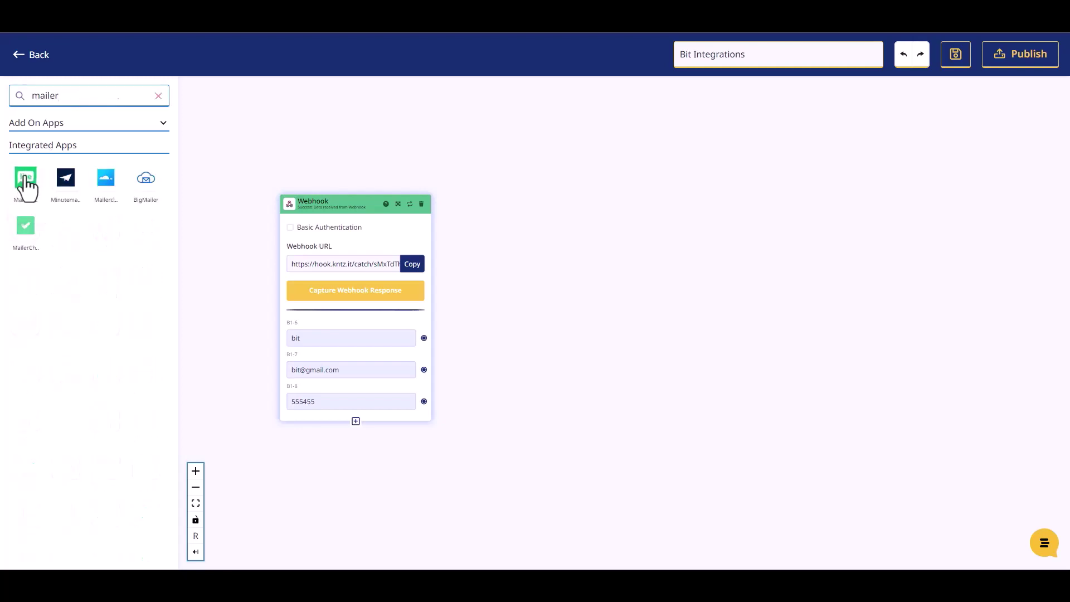
left_click_drag(26, 184, 569, 249)
left_click(593, 298)
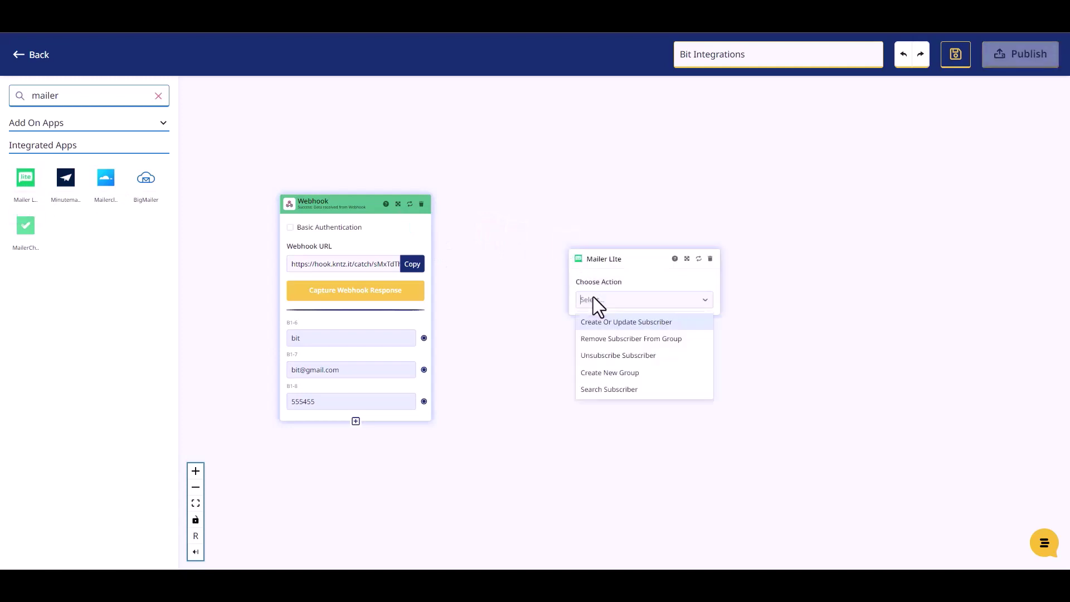
left_click(611, 328)
Choose the connected MailerLite account, a subscriber group and Active status.
left_click(606, 337)
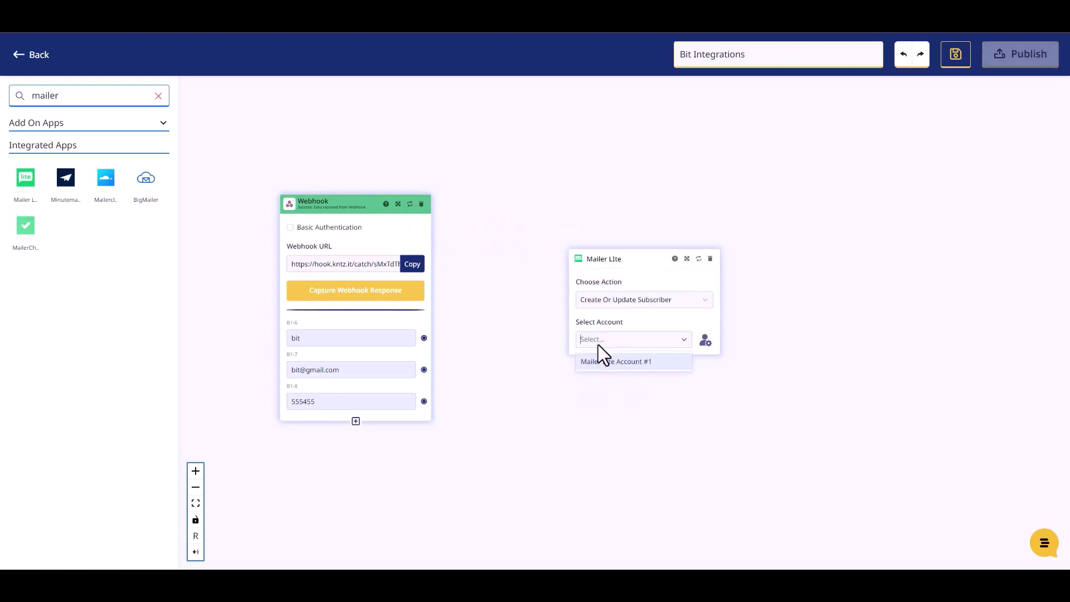
left_click(600, 361)
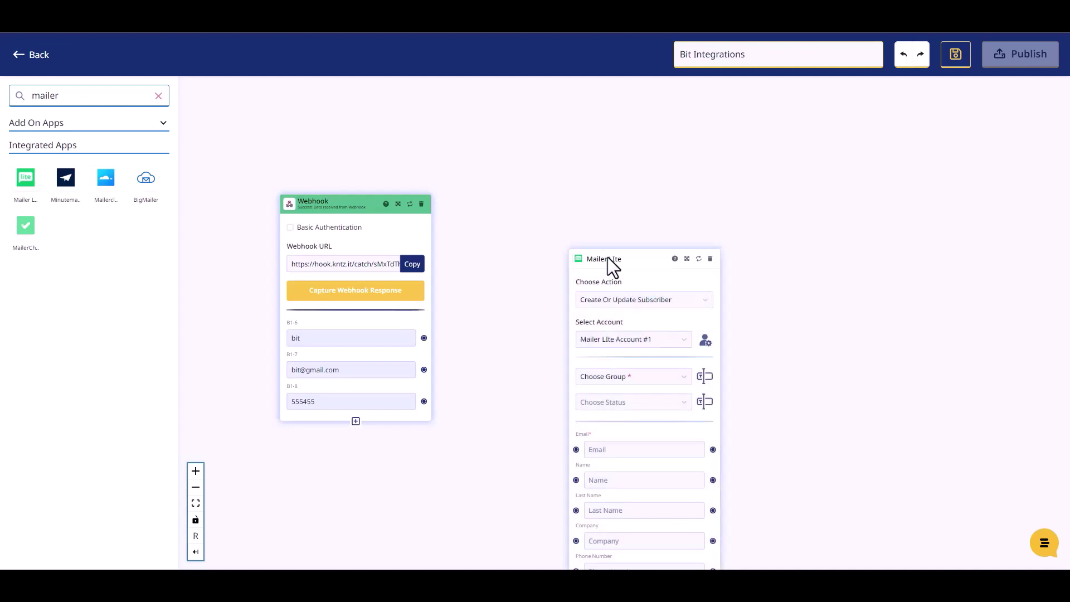
left_click_drag(610, 260, 547, 162)
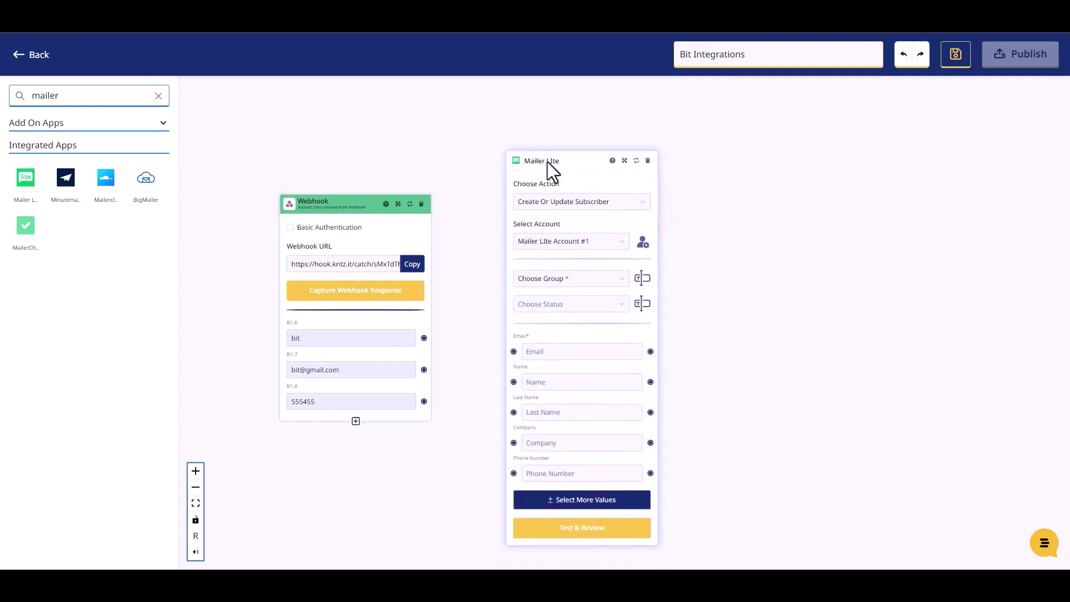
left_click(564, 279)
left_click(557, 302)
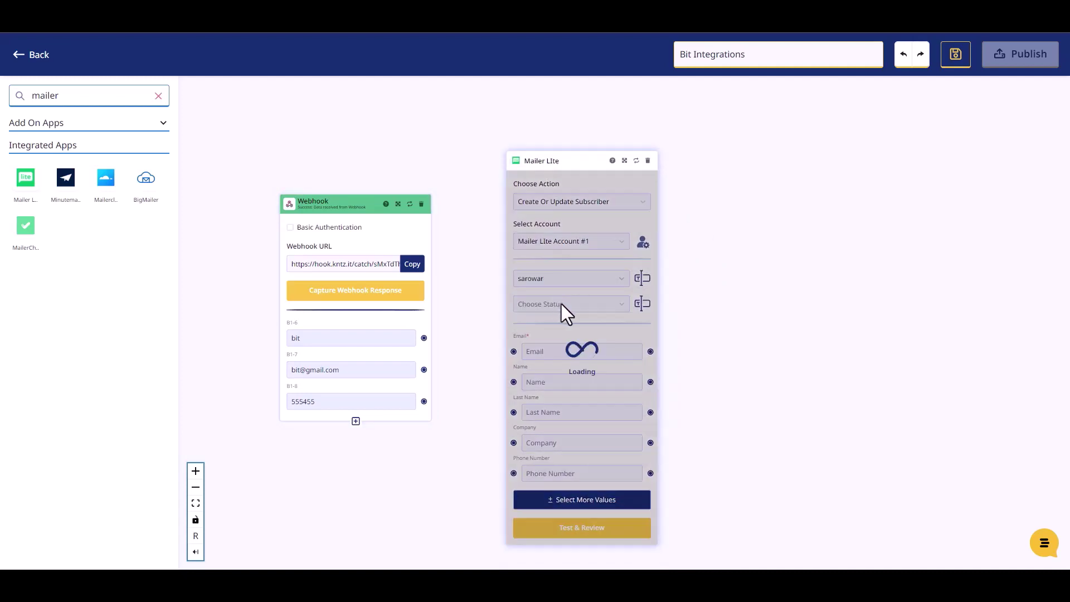
left_click(564, 304)
left_click(537, 331)
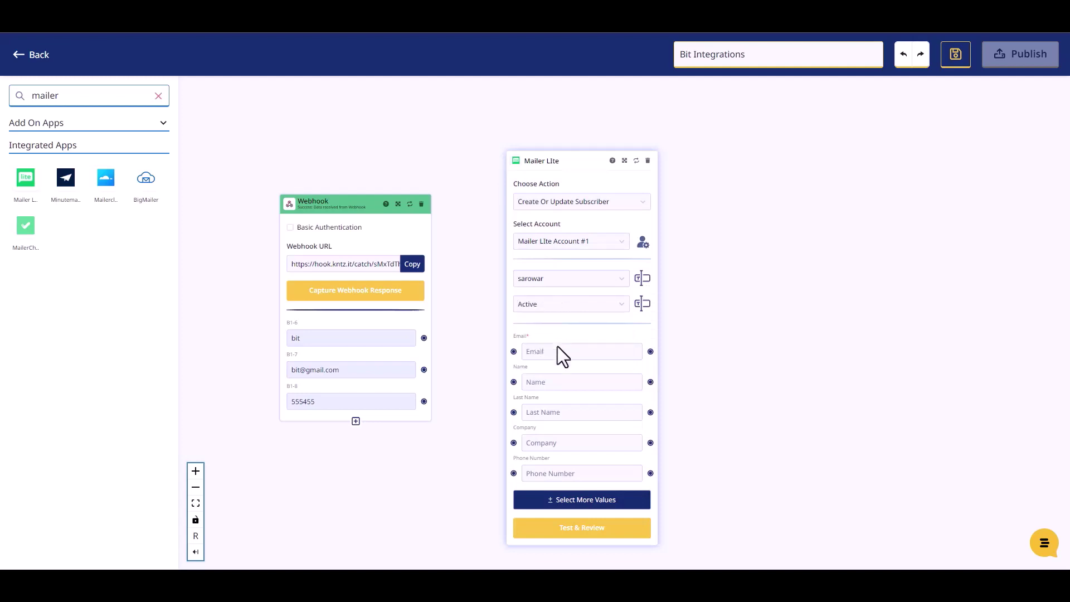
Map the webhook's email and phone values into MailerLite's Email and Phone Number fields.
left_click_drag(546, 162, 541, 143)
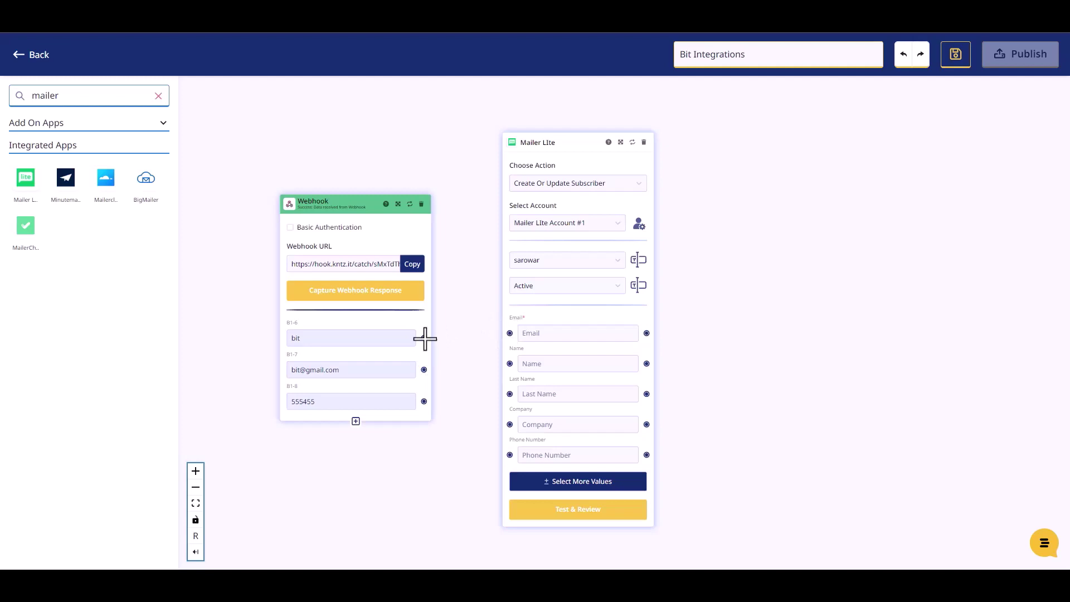
left_click_drag(426, 338, 509, 364)
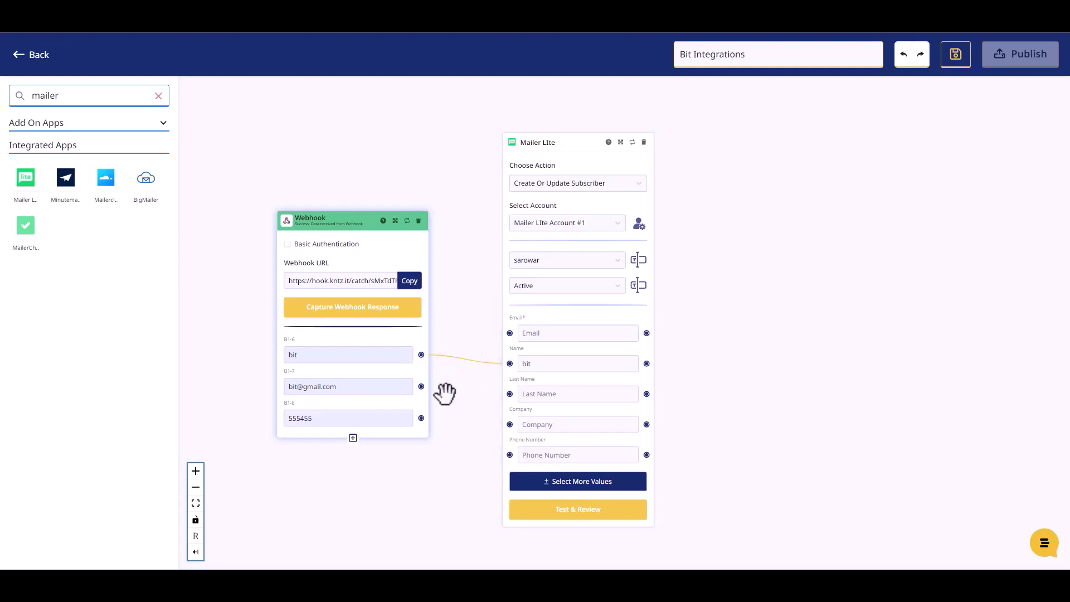
left_click_drag(421, 386, 508, 333)
left_click_drag(421, 417, 506, 453)
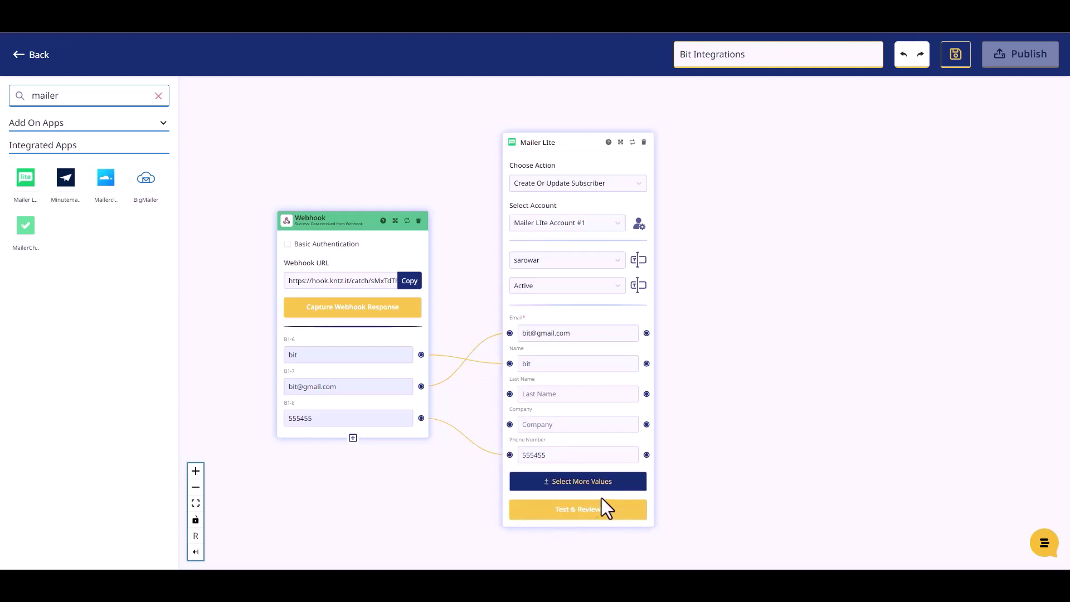
Test & Review the MailerLite step and publish the konnect.
left_click(579, 518)
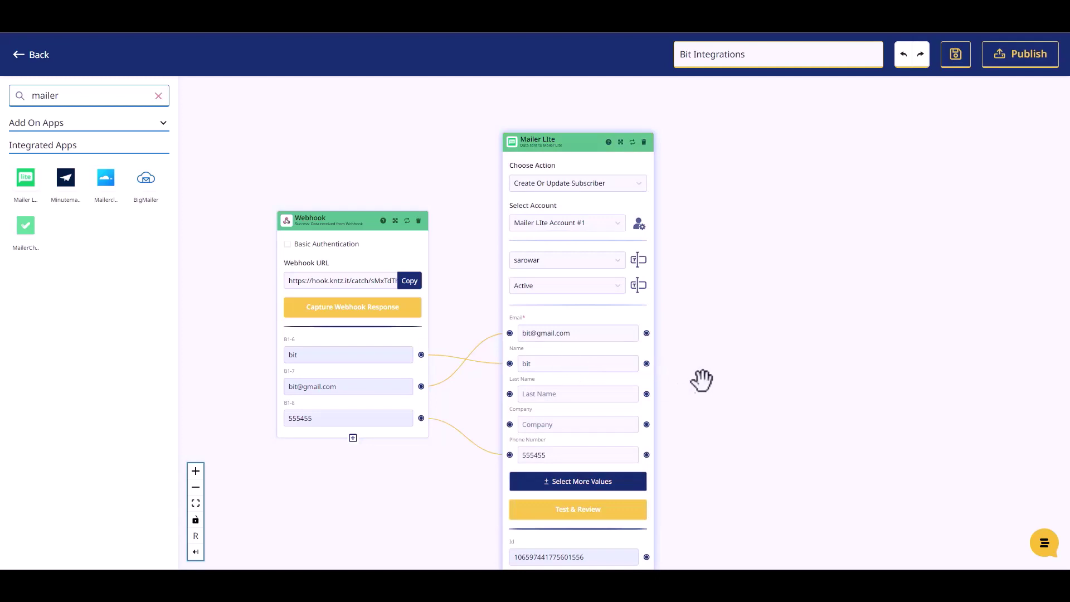
scroll(693, 398, "down", 2)
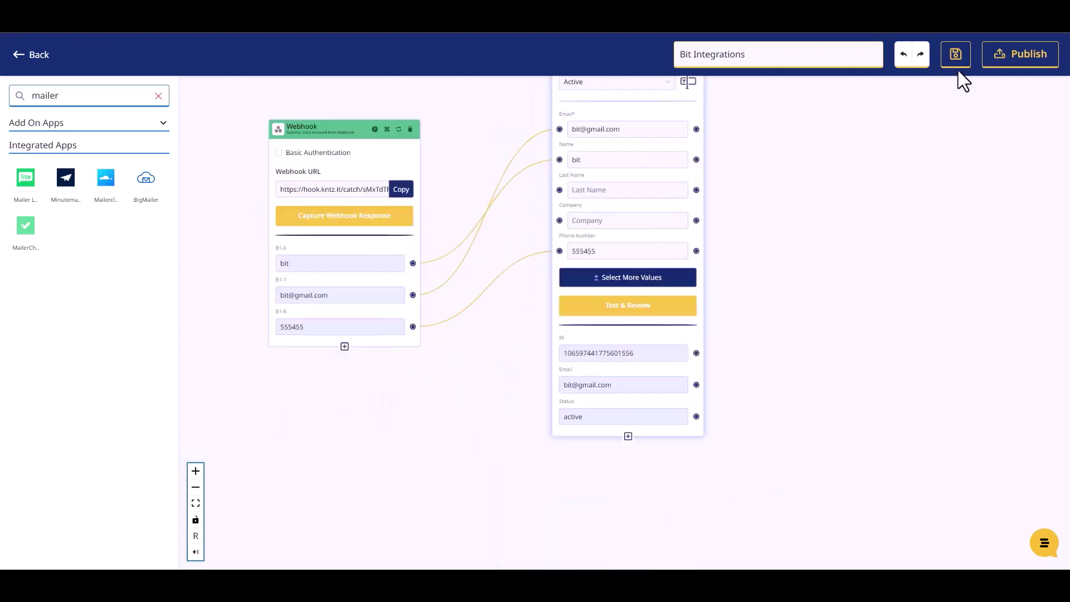
left_click(1005, 59)
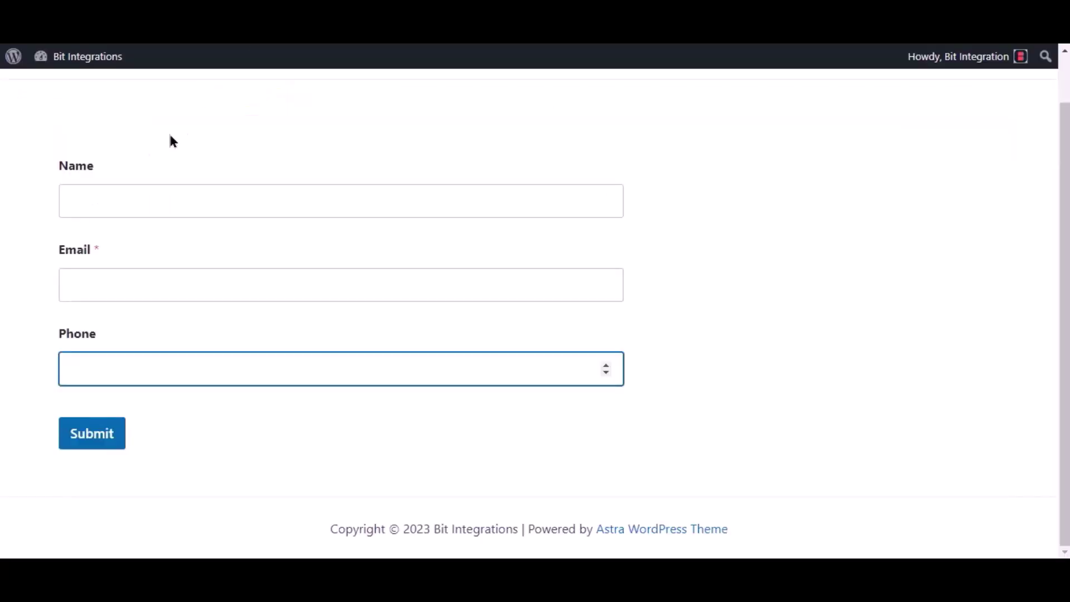
Submit the form with name 'Bit Integration', a support e-mail address and a phone number.
left_click(118, 193)
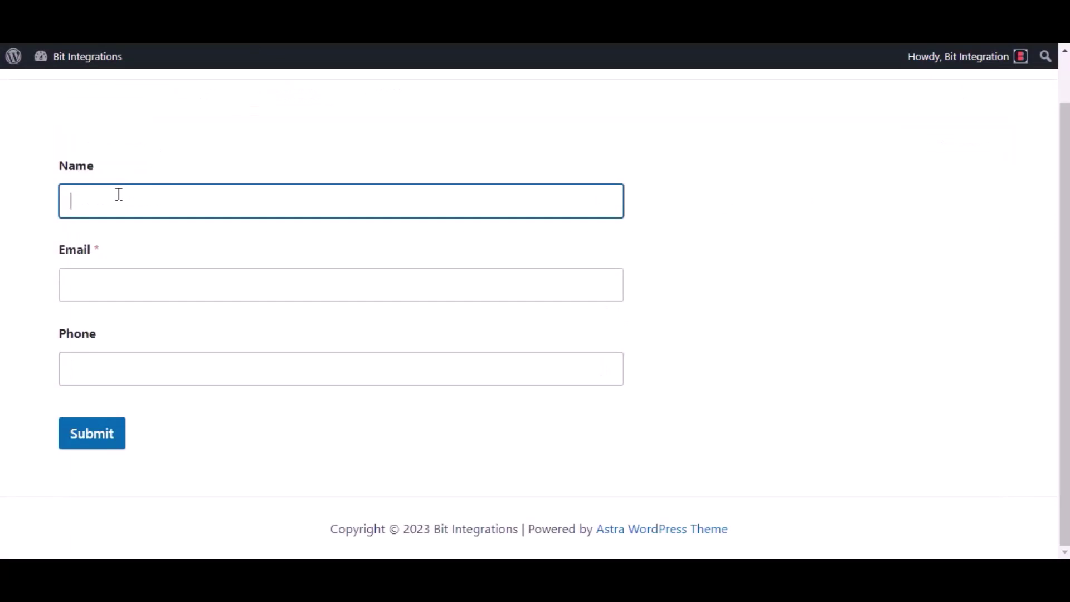
type("Bit Integrations")
left_click(103, 277)
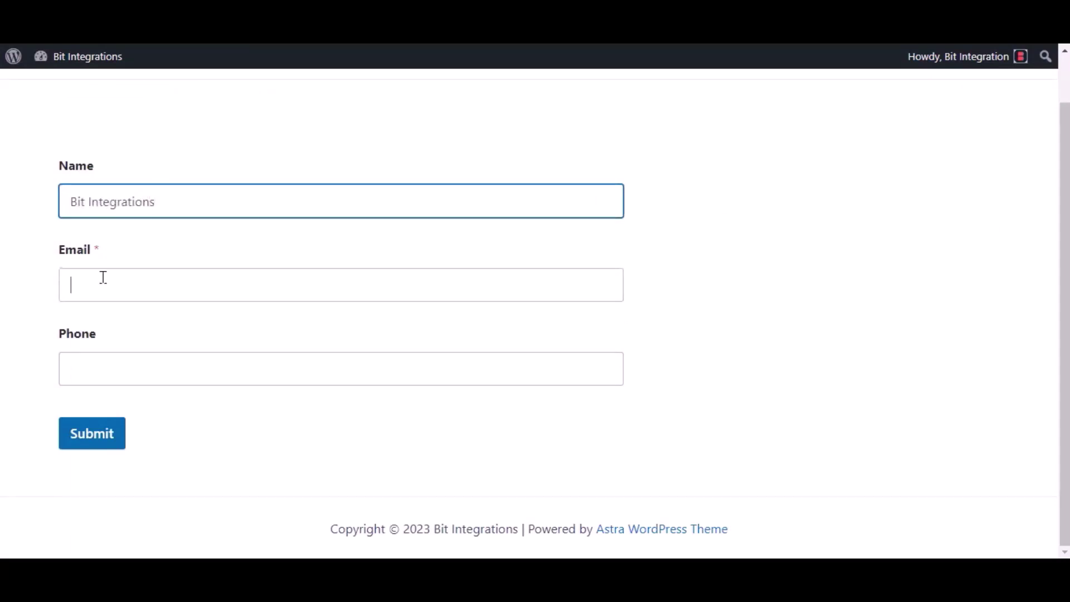
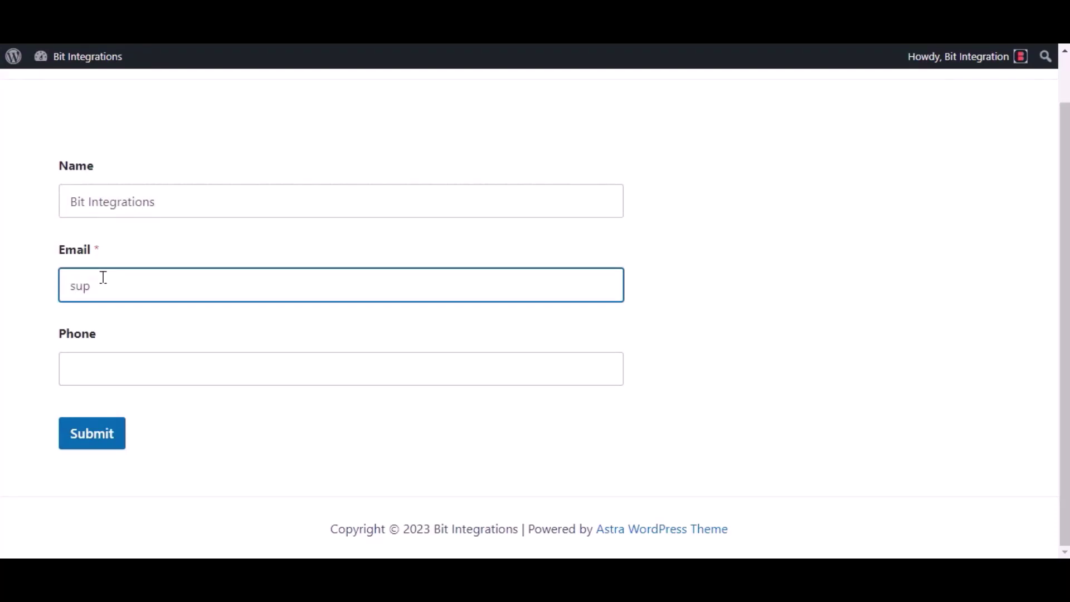
left_click(128, 378)
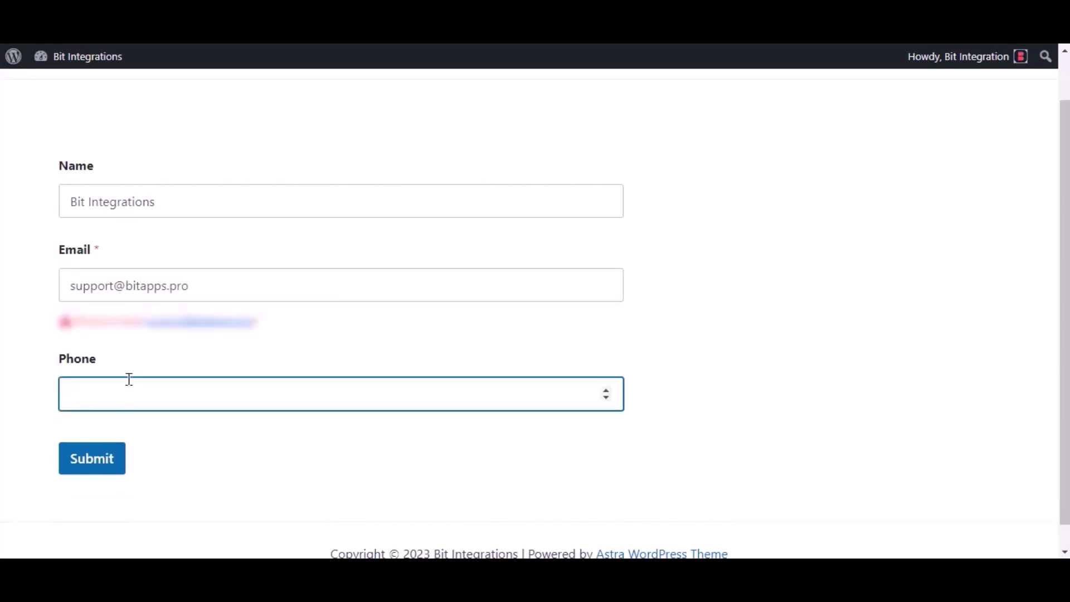
type("444555666")
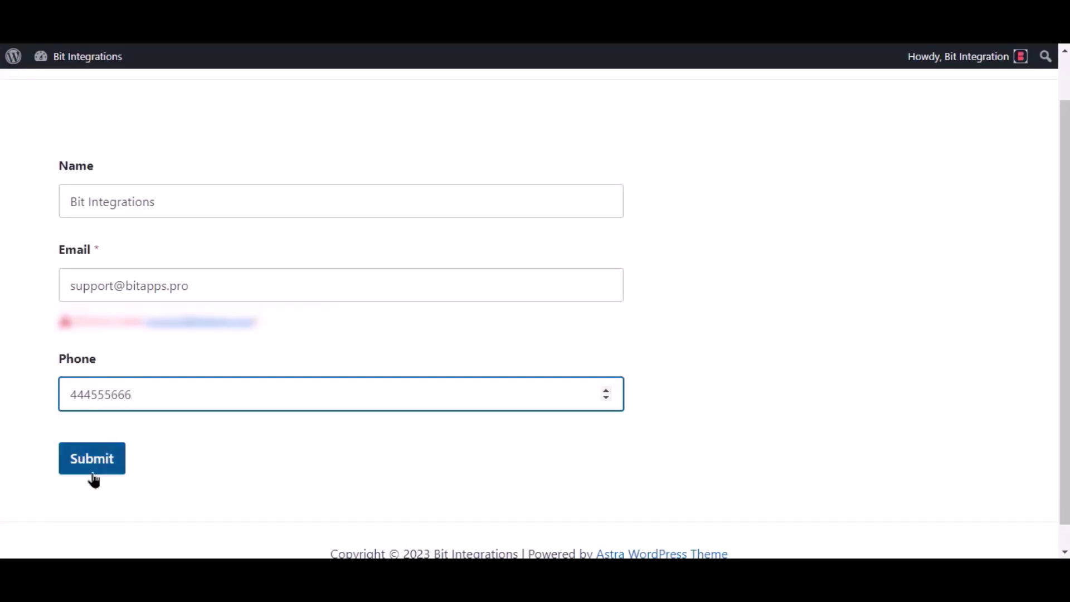
left_click(92, 471)
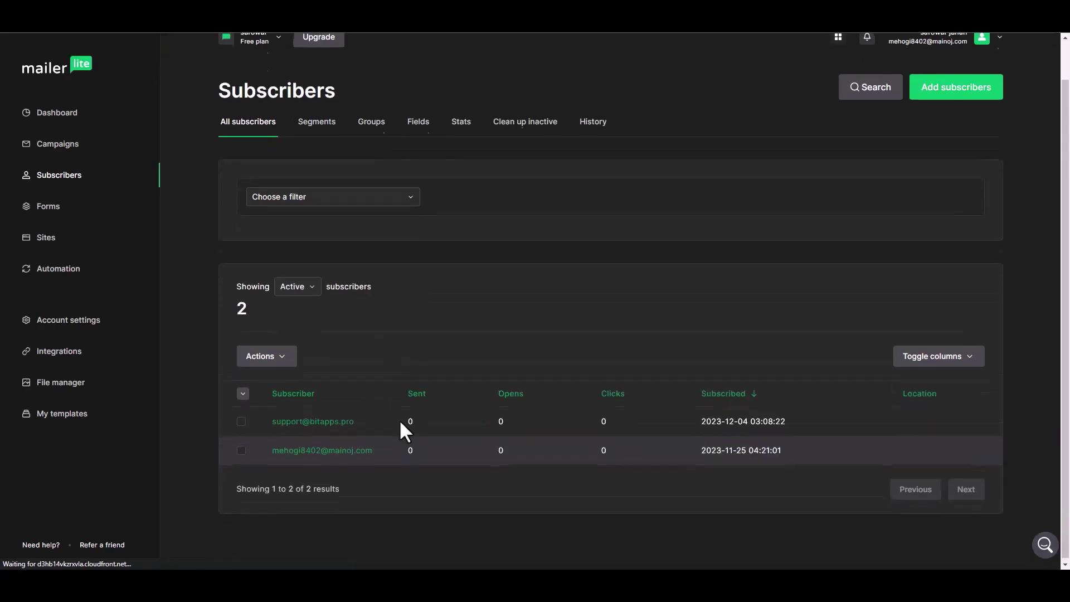
Open the new subscriber's profile and scroll down to its Subscriber details.
left_click(337, 422)
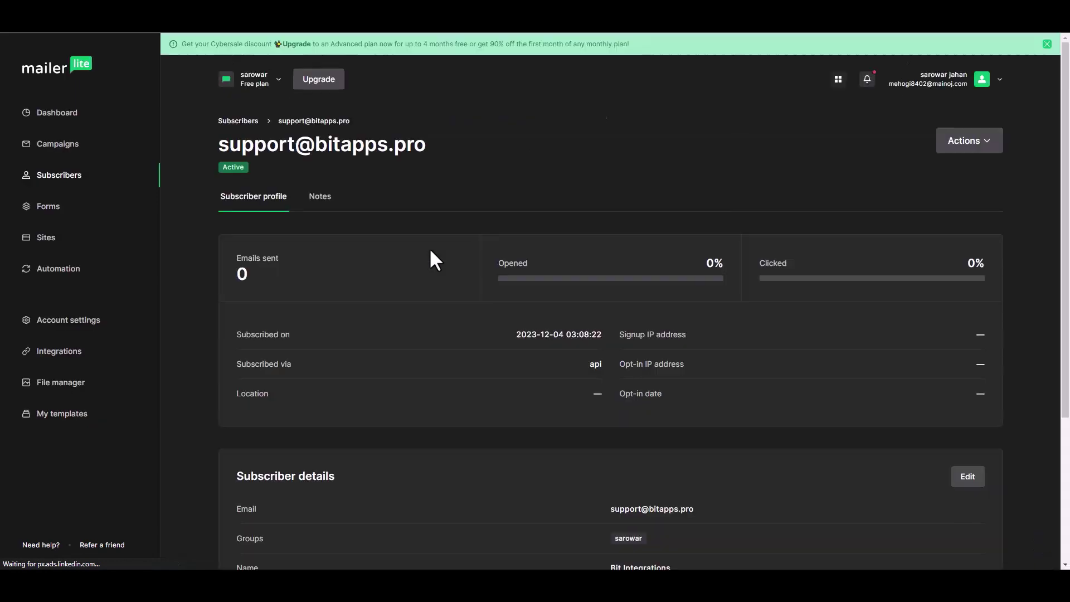
scroll(494, 297, "down", 4)
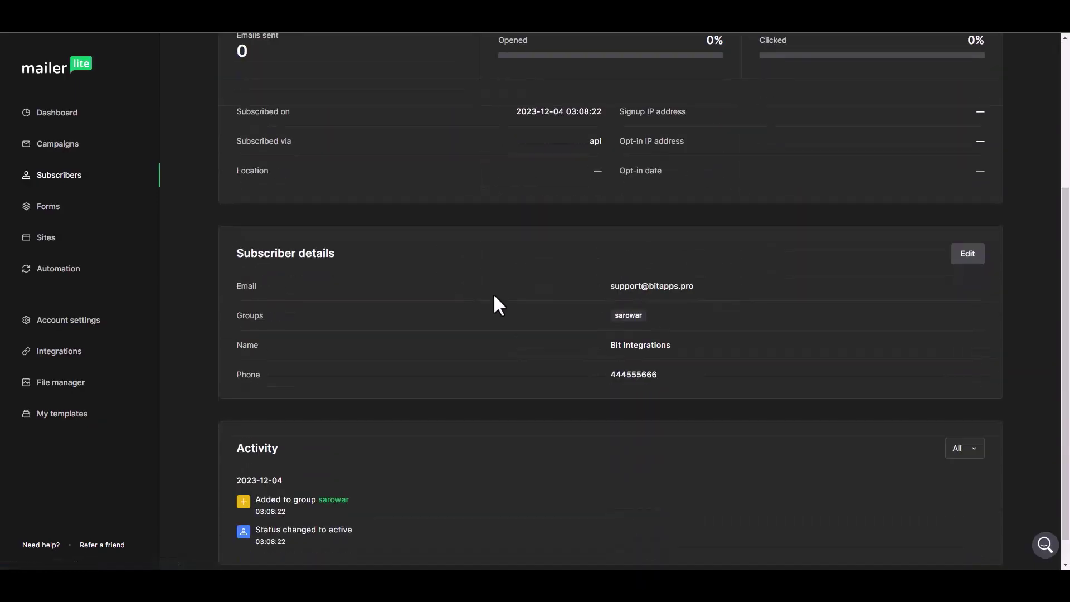